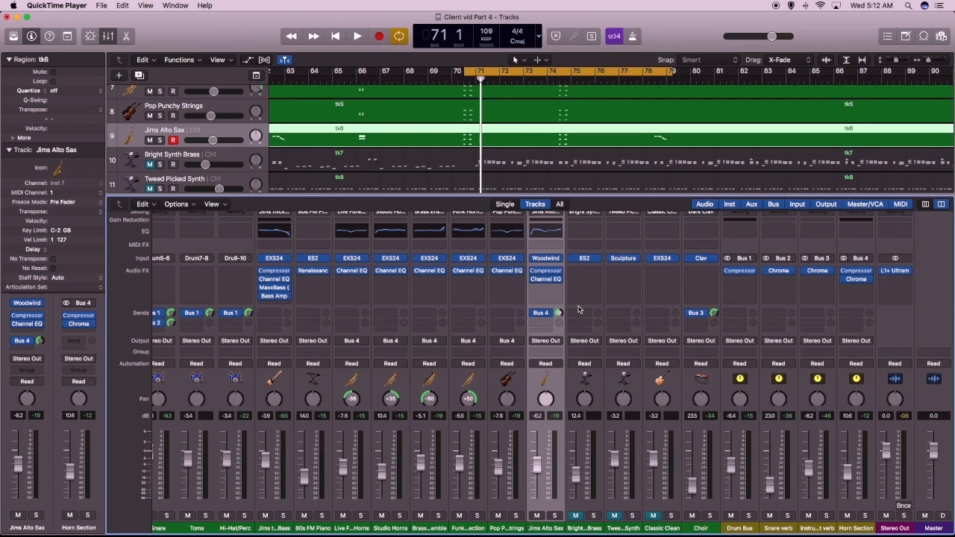
# Play the looped section through to bar 79 to hear the current mix.
pyautogui.click(556, 389)
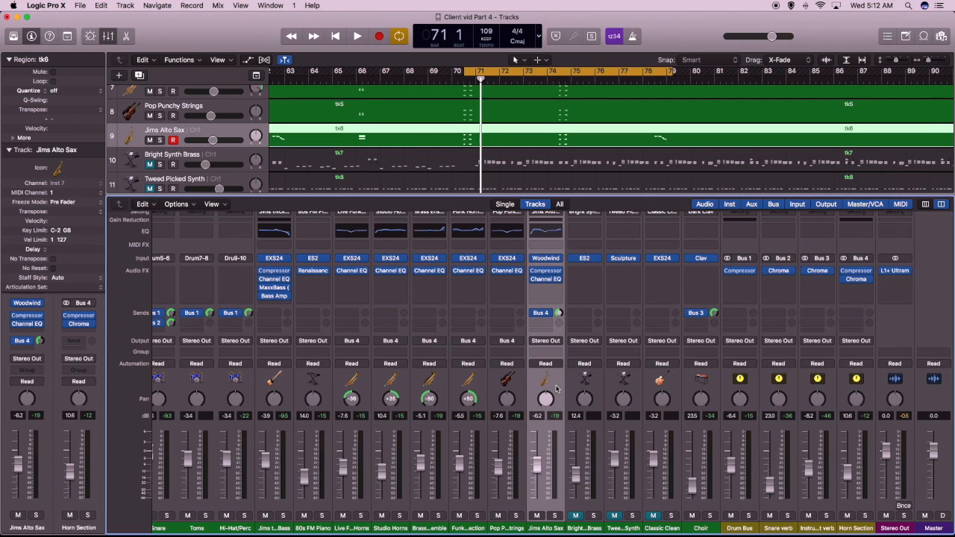
pyautogui.press('space')
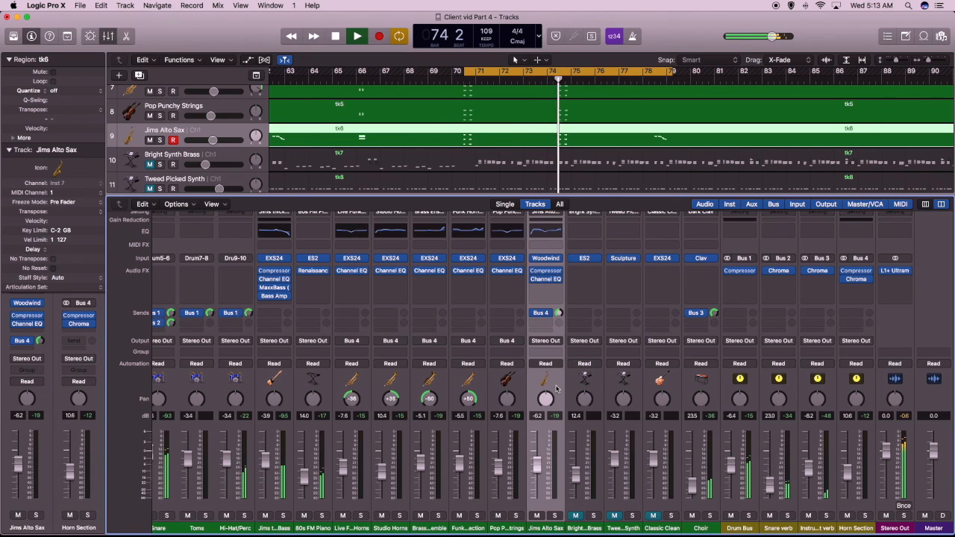
pyautogui.press('space')
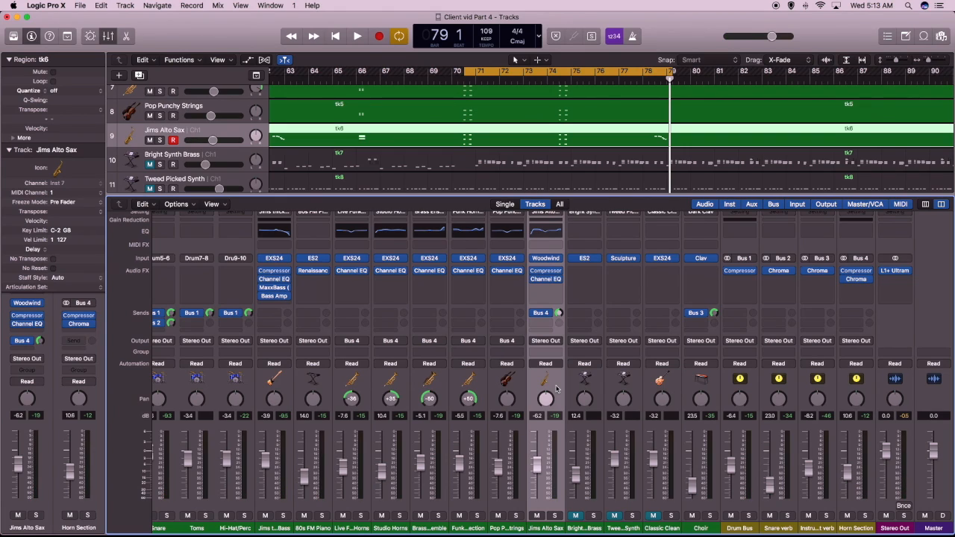
# Unmute the Bright Synth Brass track, set its volume to about -9.6 dB, and play the looped section to hear it.
pyautogui.click(576, 516)
pyautogui.moveTo(579, 481); pyautogui.dragTo(580, 474)
pyautogui.press('space')
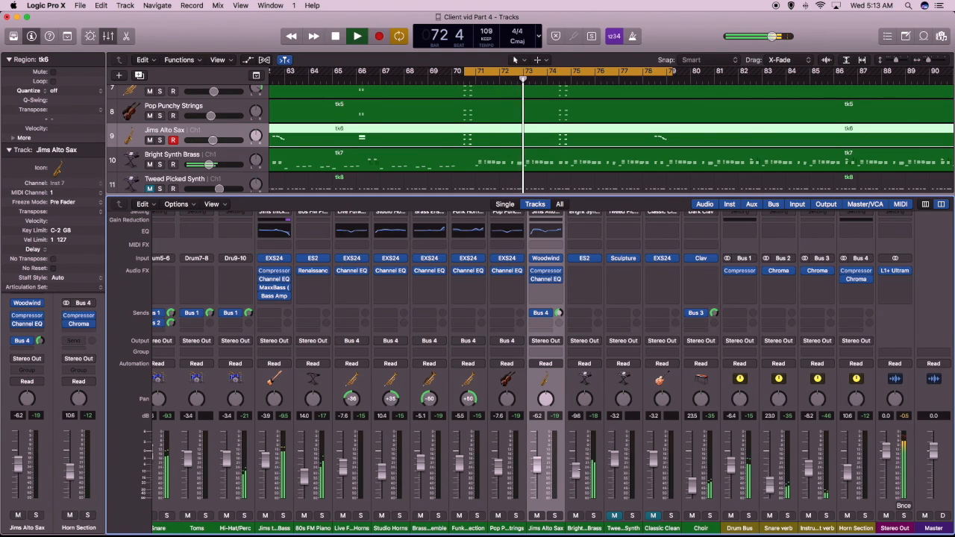
pyautogui.scroll(1, 596, 354)
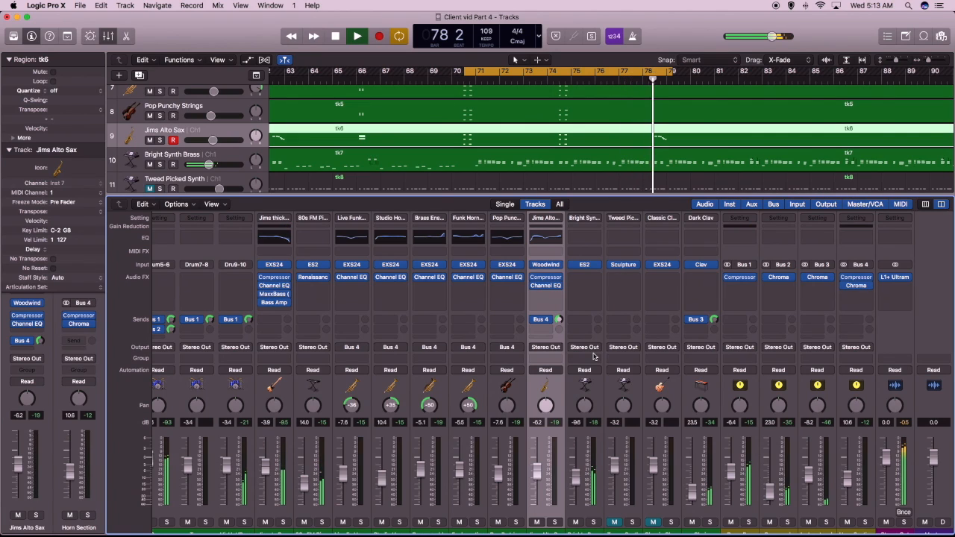
pyautogui.press('space')
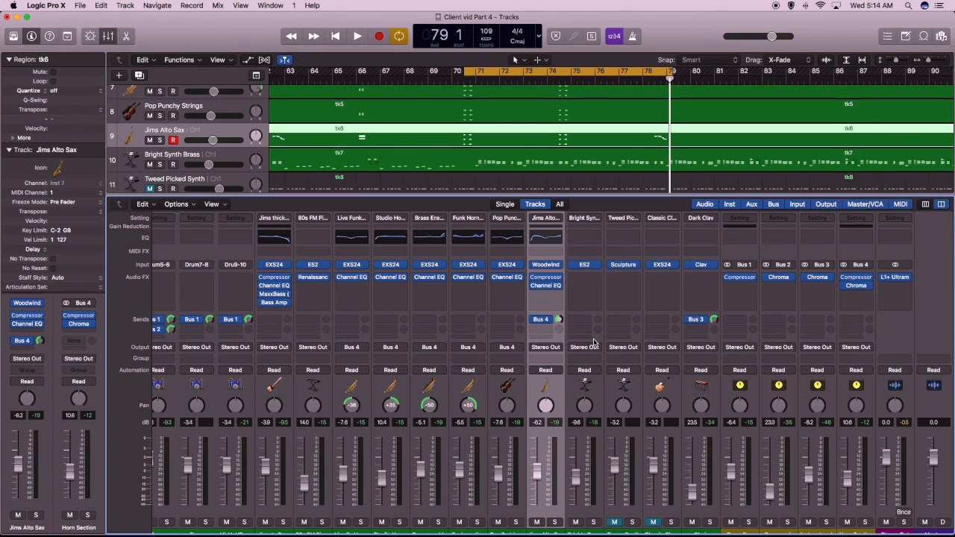
# In the drum track's Drum Kit Designer, swap the kick for the SoCal model, audition it and close the instrument.
pyautogui.hscroll(-5, 397, 352)
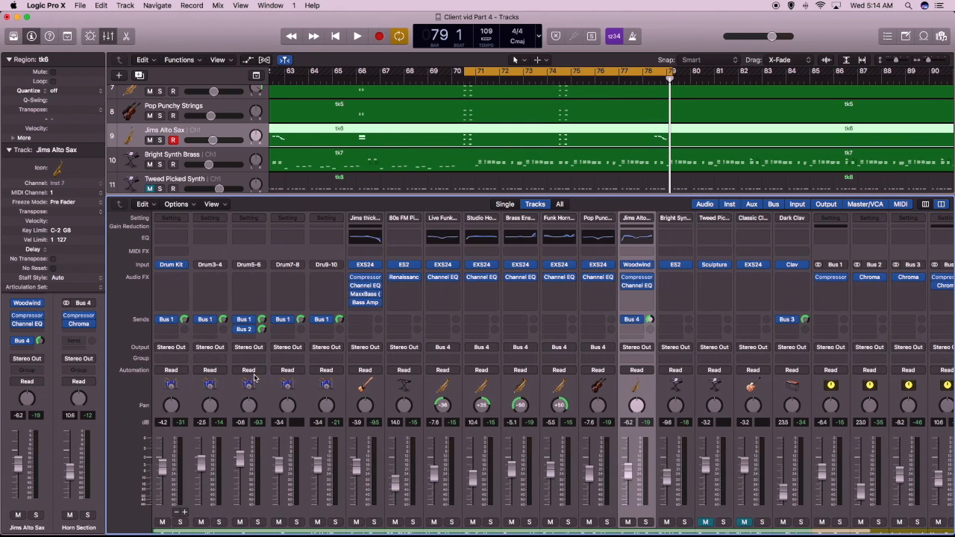
pyautogui.click(171, 266)
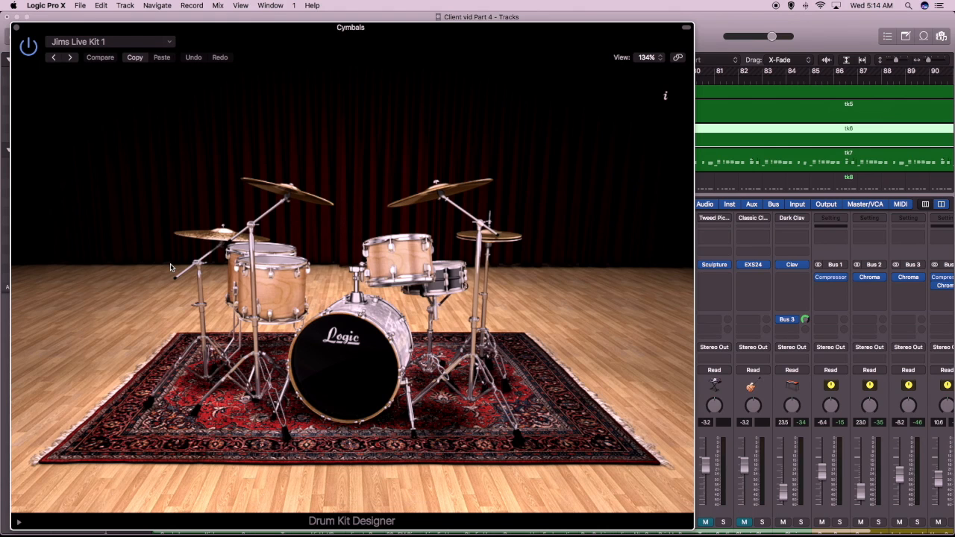
pyautogui.click(348, 383)
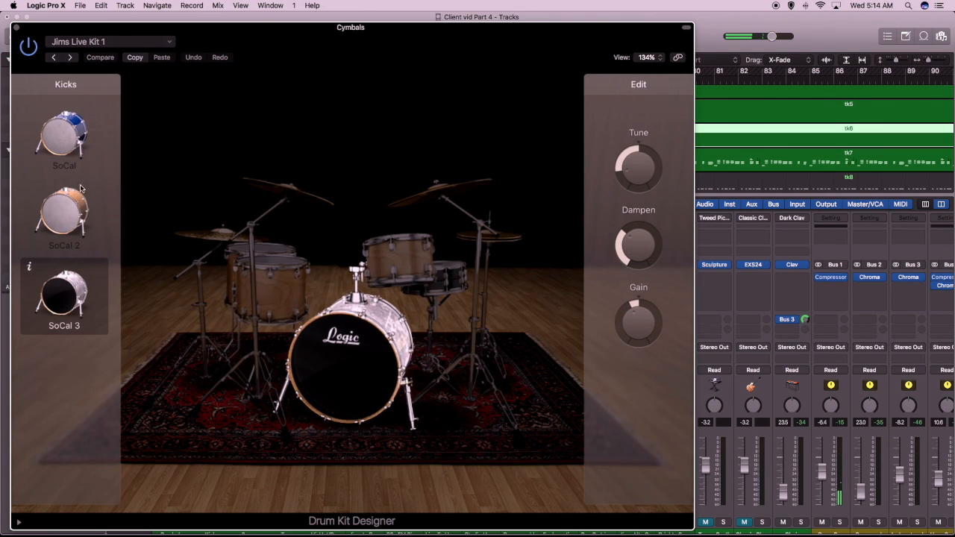
pyautogui.click(62, 137)
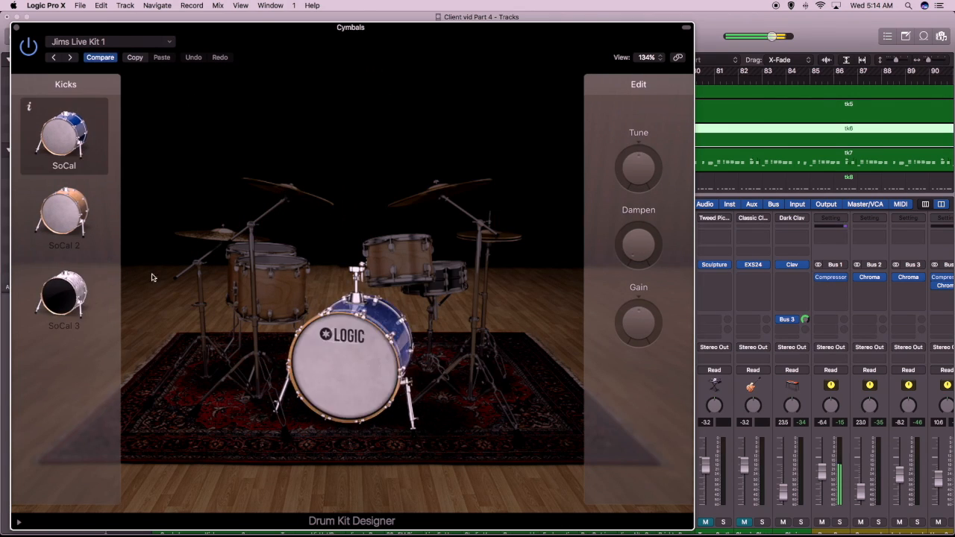
pyautogui.click(348, 365)
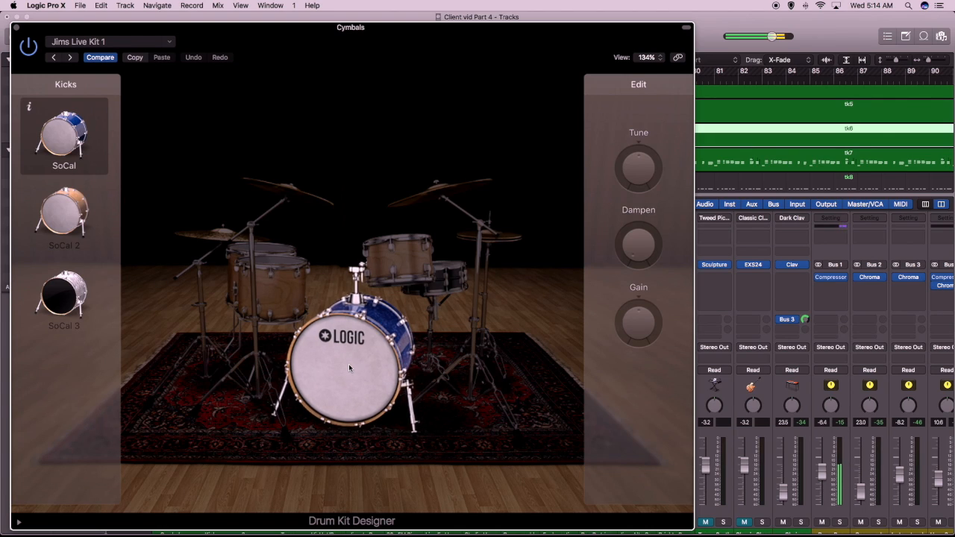
pyautogui.click(16, 28)
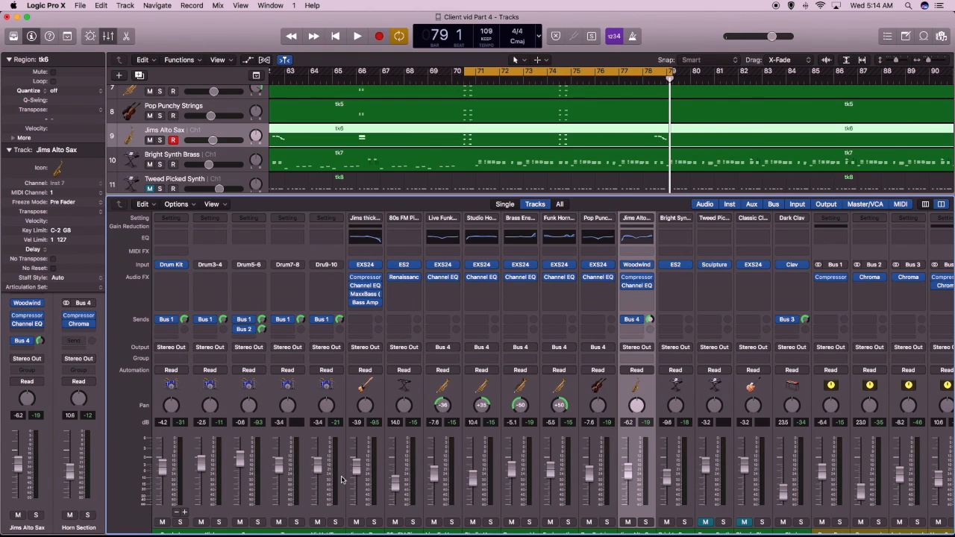
# Play the looped section and raise the bass track's volume to -1.7 dB.
pyautogui.press('space')
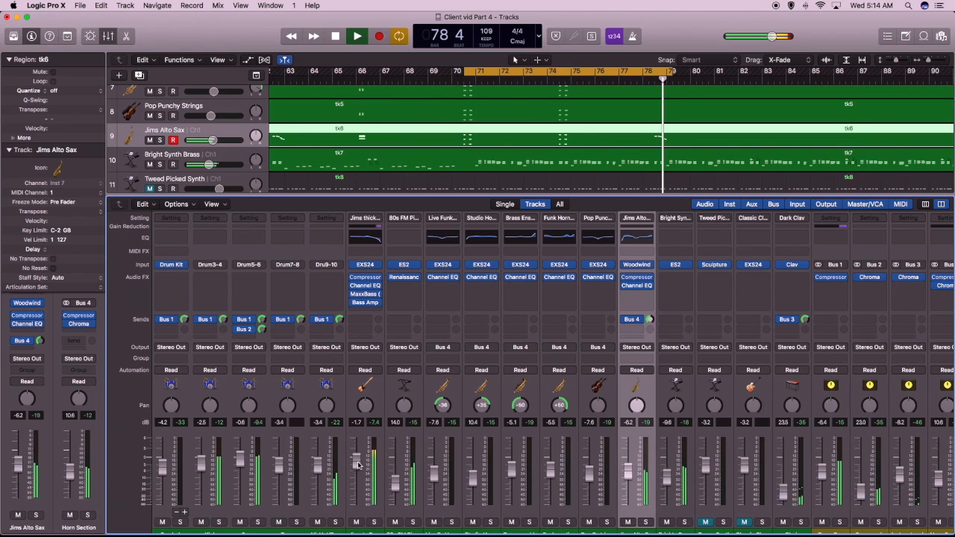
pyautogui.press('space')
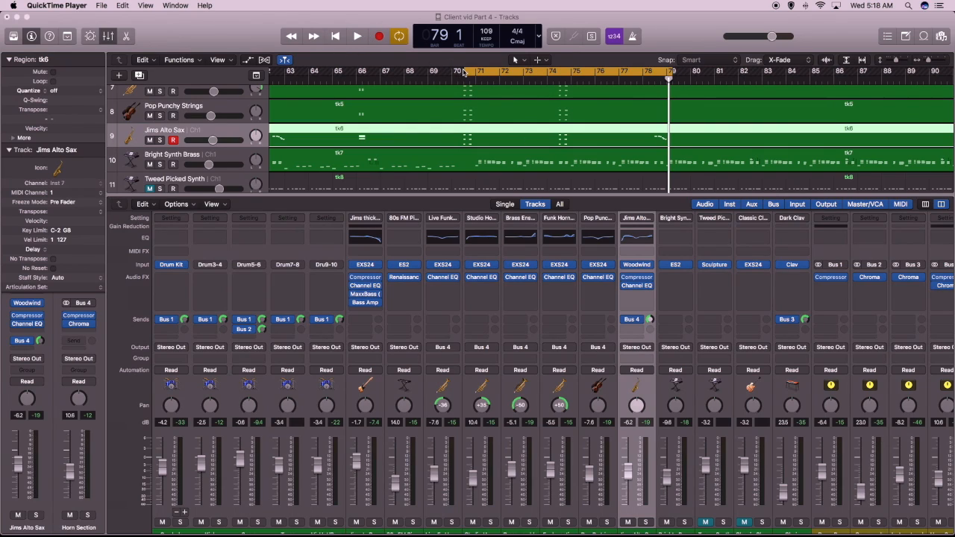
# Extend the cycle range back to bar 1, and during playback lower Jims Alto Sax to -8.0 dB and Hi-Hat/Perc to -4.7 dB.
pyautogui.click(466, 72)
pyautogui.moveTo(466, 72); pyautogui.dragTo(220, 80)
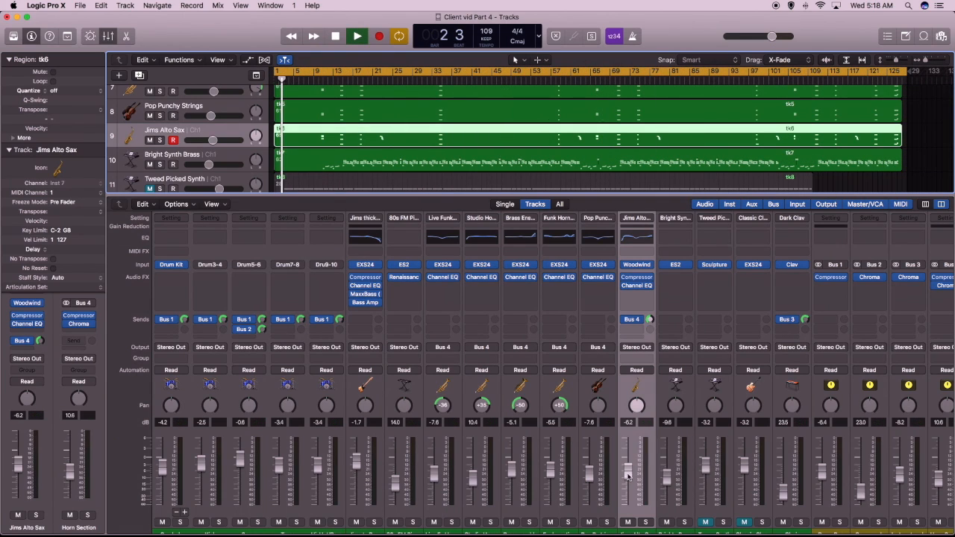
pyautogui.moveTo(628, 474); pyautogui.dragTo(628, 480)
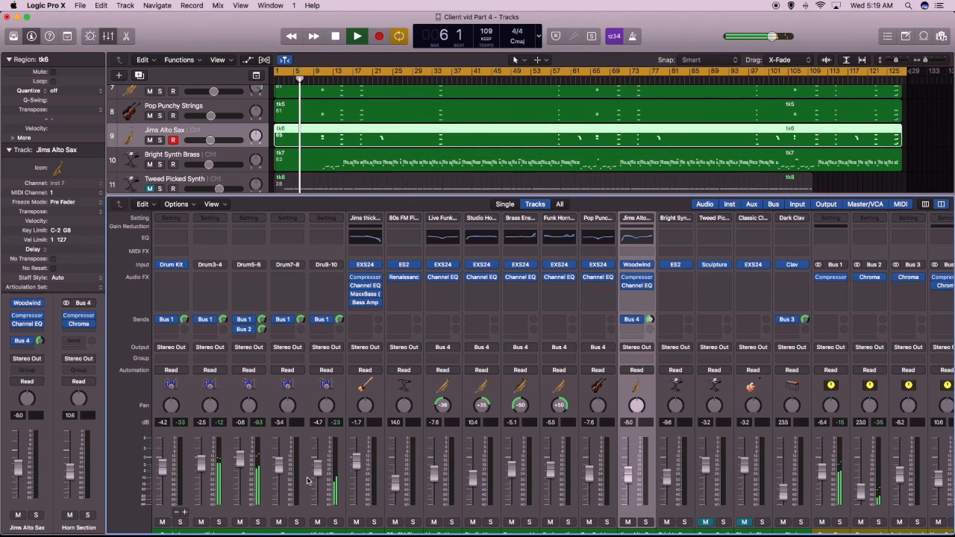
pyautogui.scroll(-1, 543, 482)
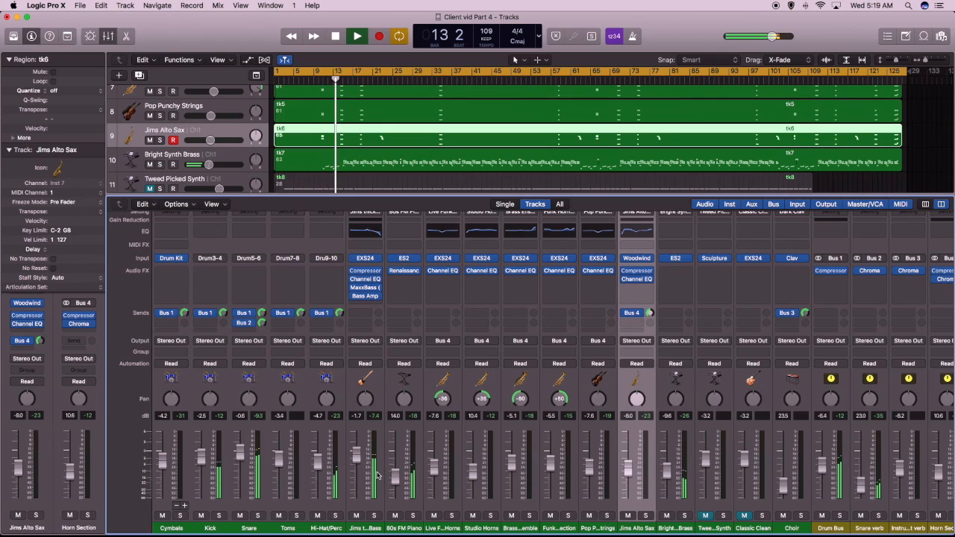
pyautogui.press('space')
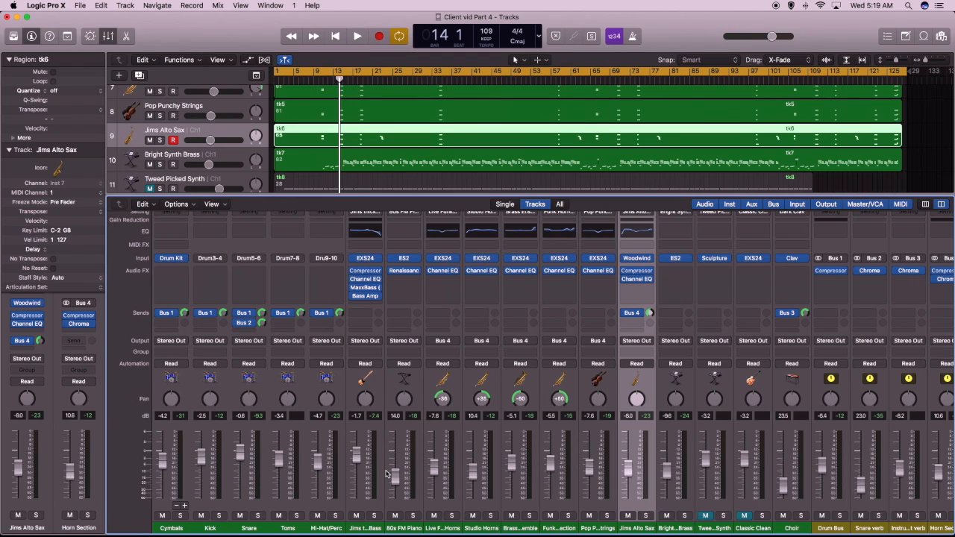
# Add a Channel EQ to the 80s FM Piano track and open it.
pyautogui.scroll(1, 401, 401)
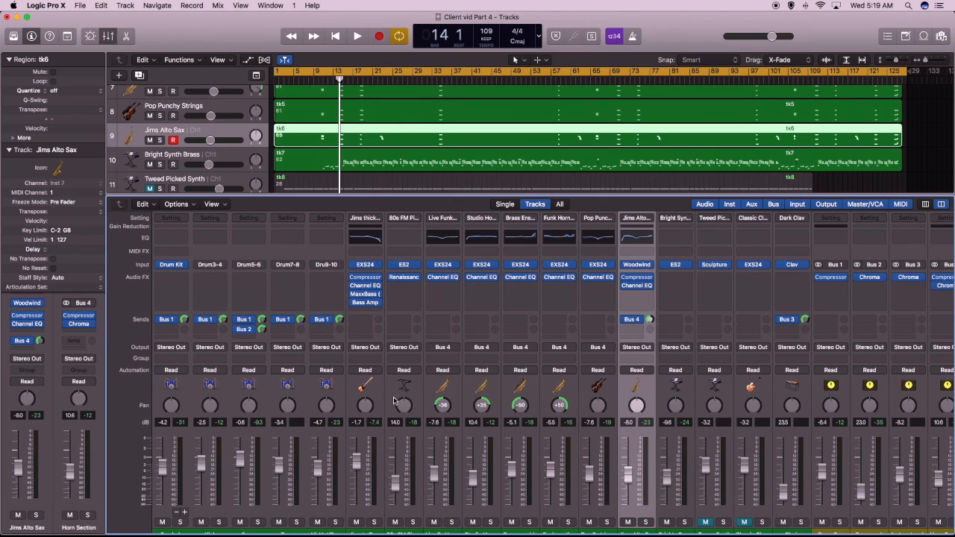
pyautogui.click(401, 219)
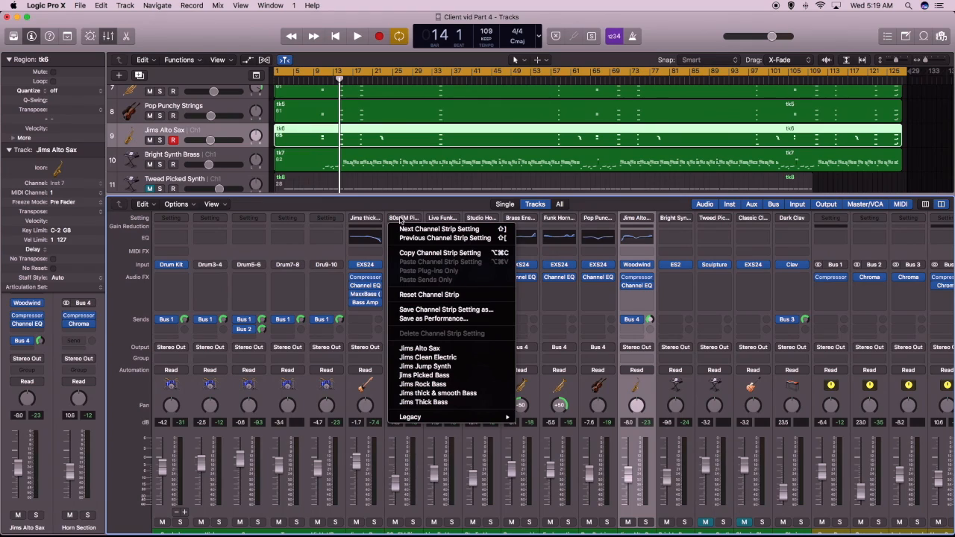
pyautogui.click(309, 203)
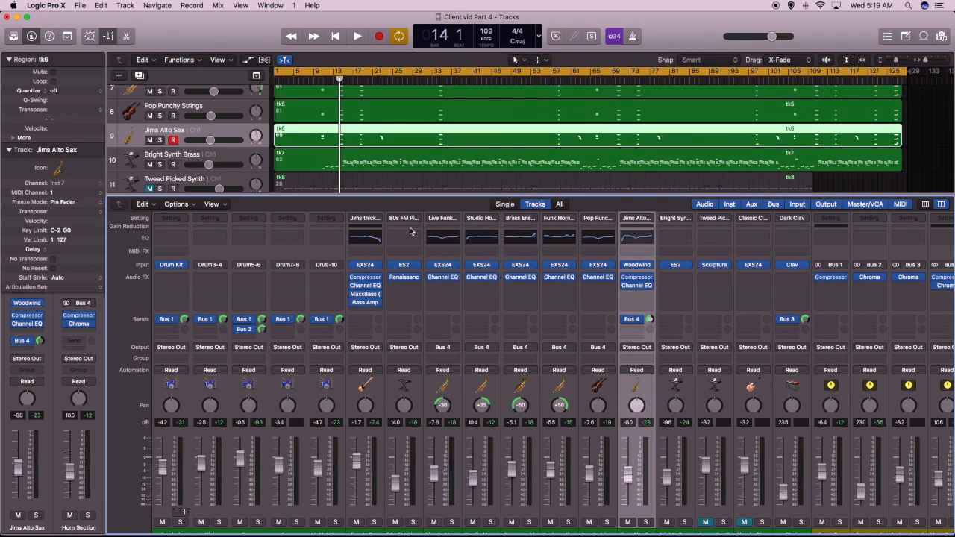
pyautogui.doubleClick(410, 237)
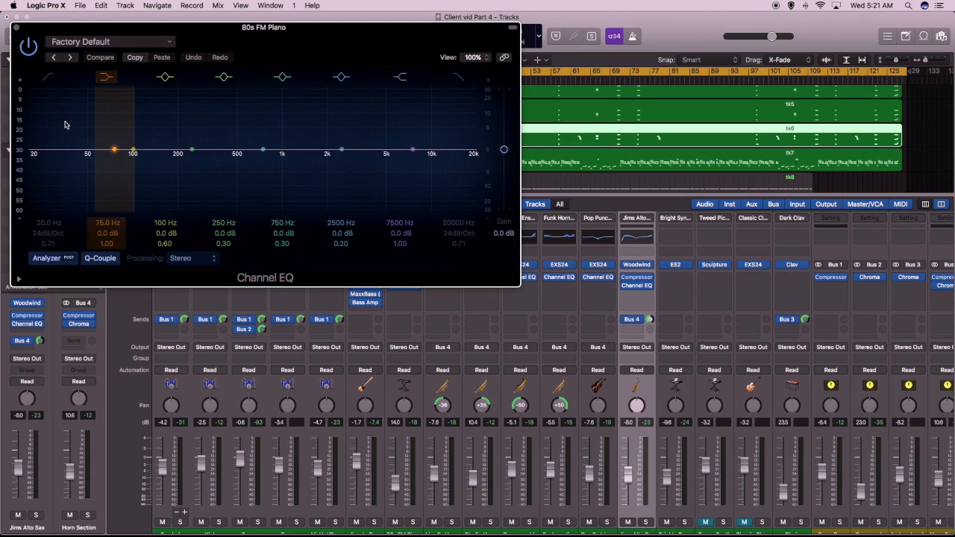
# Shape the piano EQ with a low cut at about 41.5 Hz and a -2.5 dB dip at 112 Hz, Q 0.10.
pyautogui.click(48, 78)
pyautogui.moveTo(33, 167); pyautogui.dragTo(80, 181)
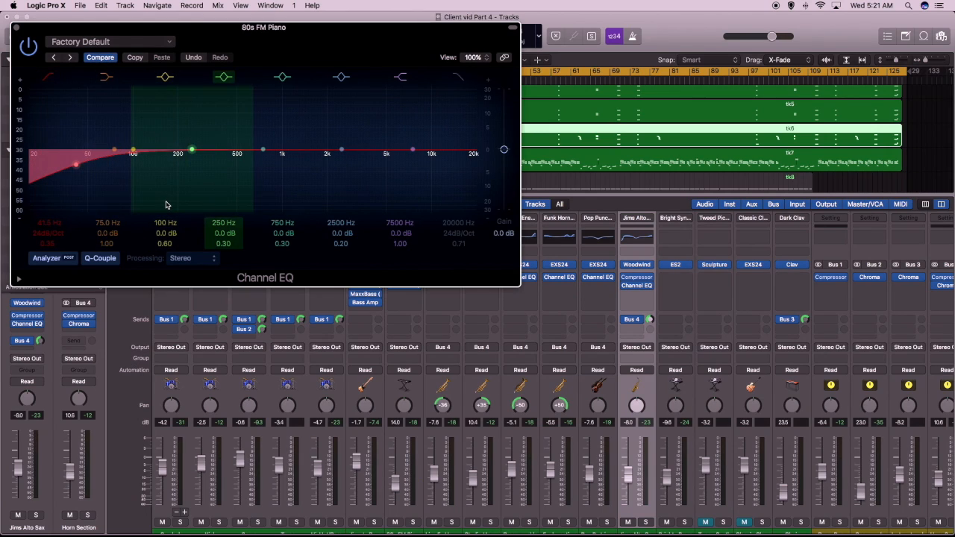
pyautogui.moveTo(134, 152); pyautogui.dragTo(142, 161)
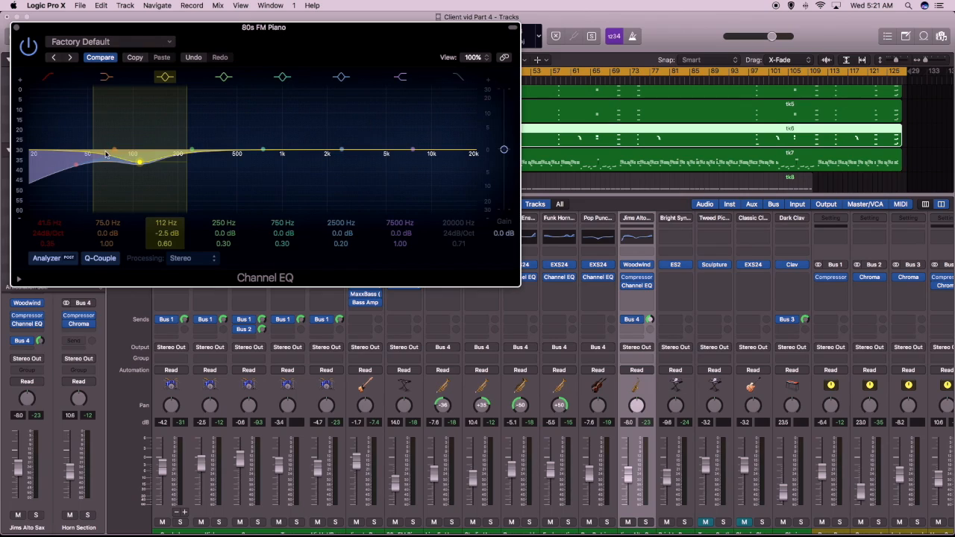
pyautogui.moveTo(93, 140)
pyautogui.mouseDown()
pyautogui.moveTo(59, 140)
pyautogui.moveTo(78, 142)
pyautogui.mouseUp()
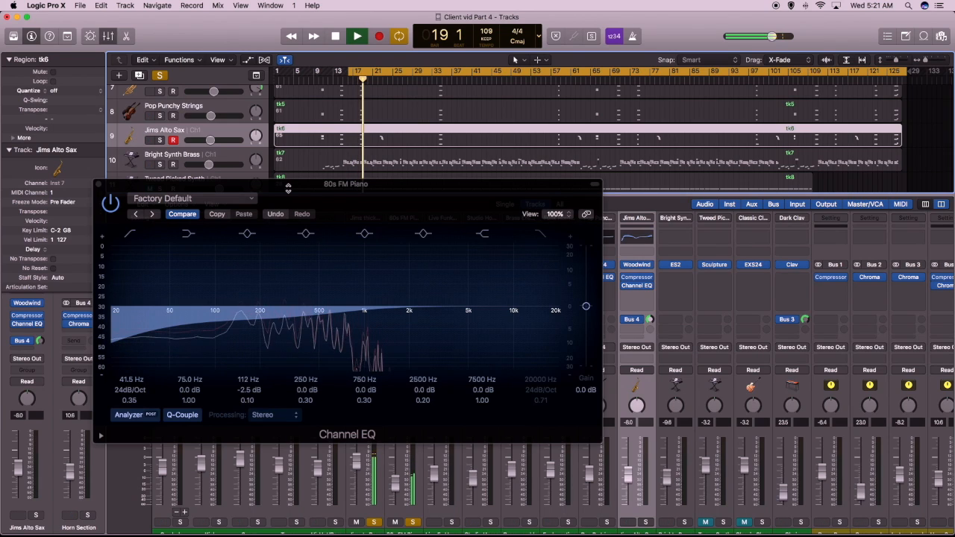
# Move the start of the cycle range to bar 33 and play the soloed bass and piano from bar 34.
pyautogui.moveTo(288, 188); pyautogui.dragTo(279, 95)
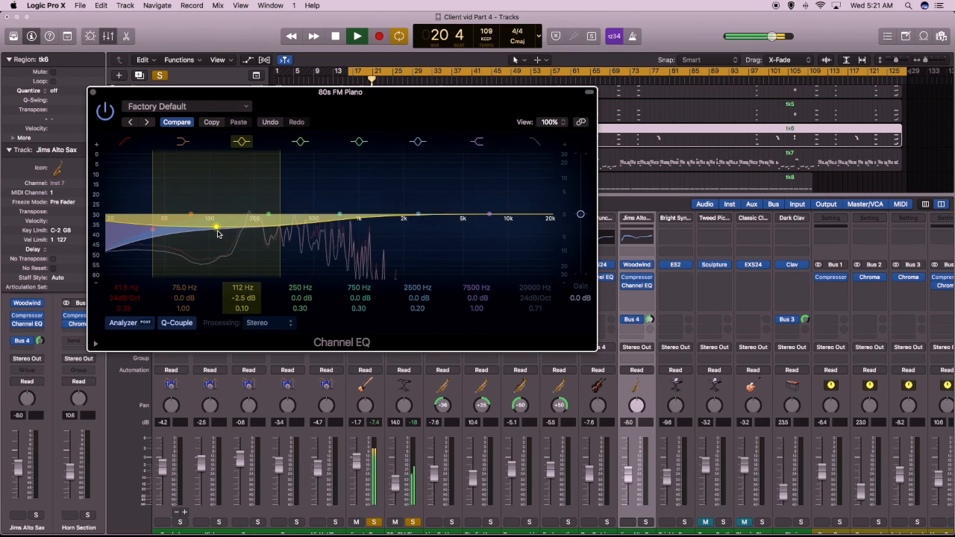
pyautogui.press('space')
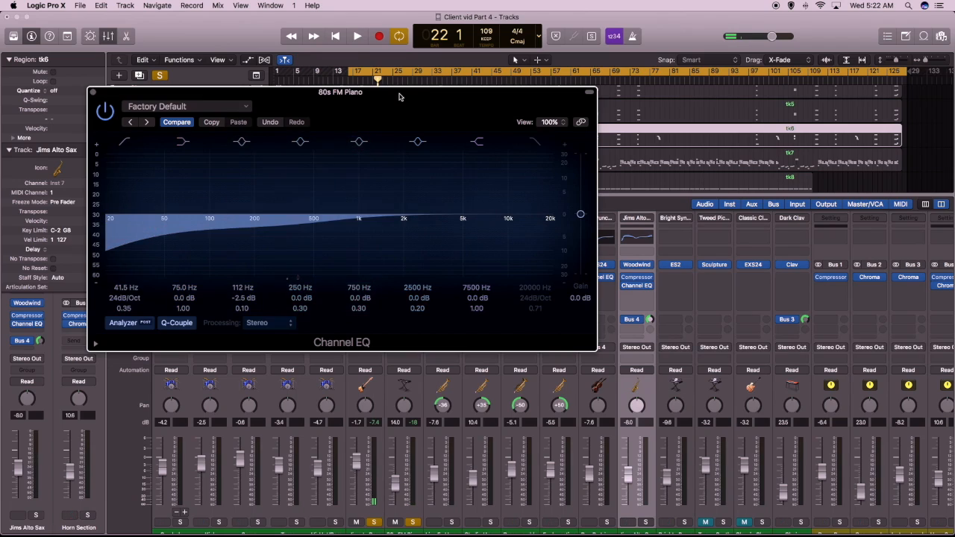
pyautogui.click(437, 79)
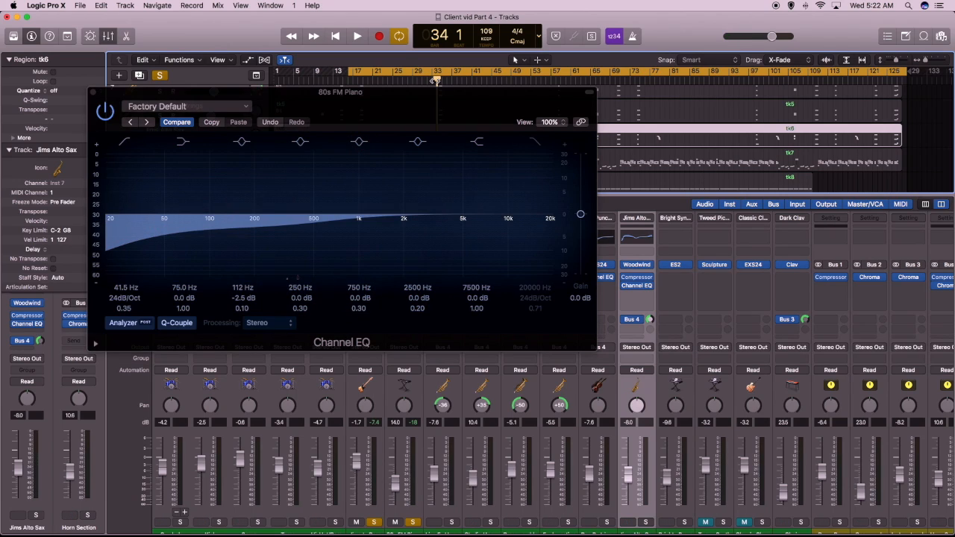
pyautogui.moveTo(349, 71); pyautogui.dragTo(434, 68)
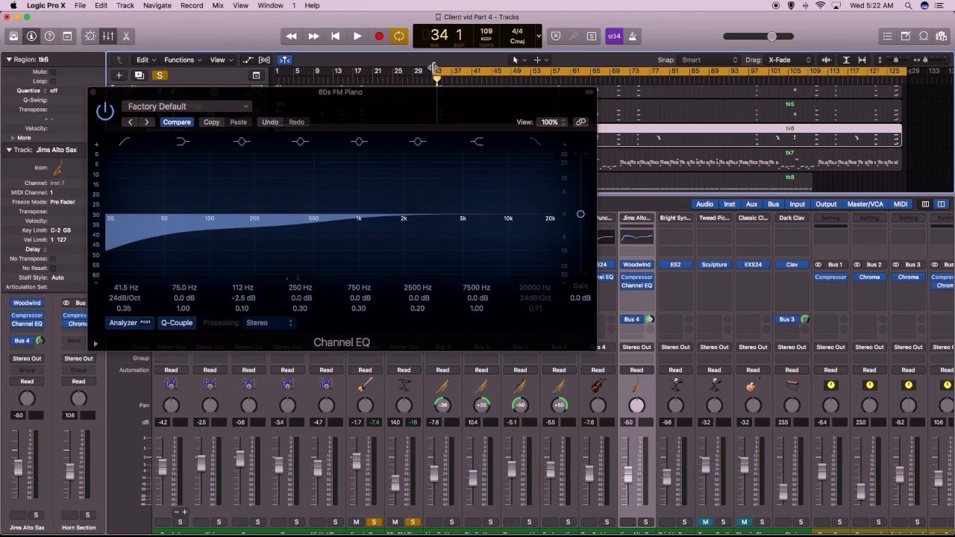
pyautogui.press('space')
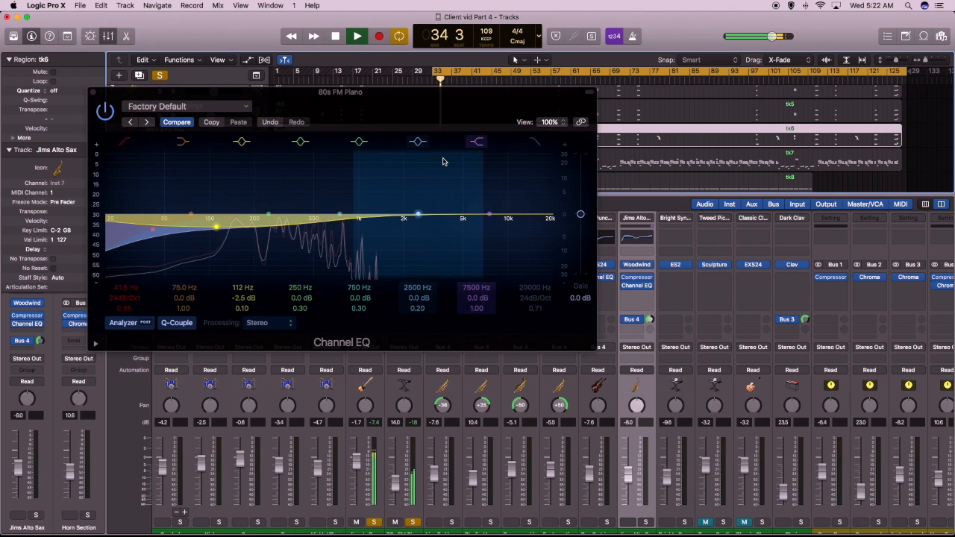
# Move the EQ window clear of the faders, lower the bass volume to -2.6 dB, and solo the Kick and Cymbals tracks.
pyautogui.moveTo(397, 107); pyautogui.dragTo(455, 140)
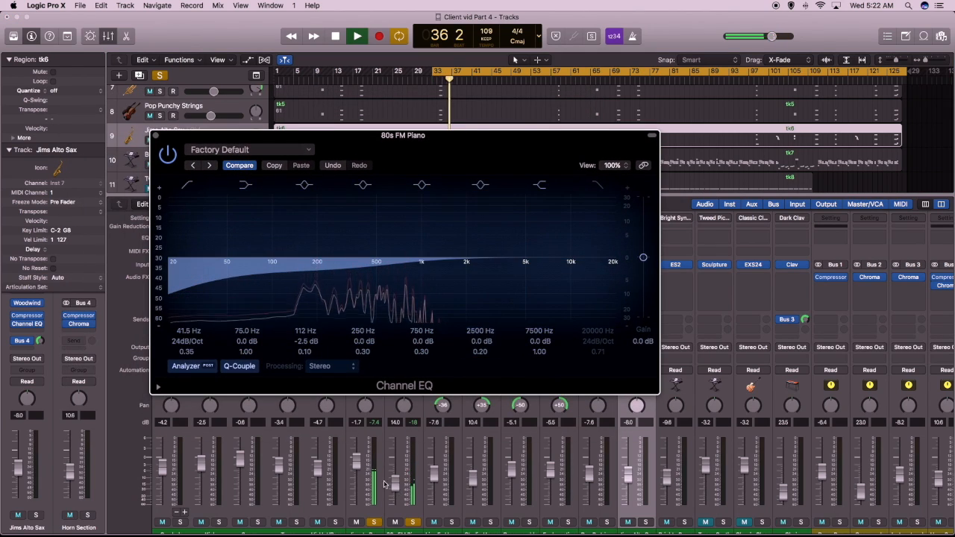
pyautogui.moveTo(359, 470); pyautogui.dragTo(360, 473)
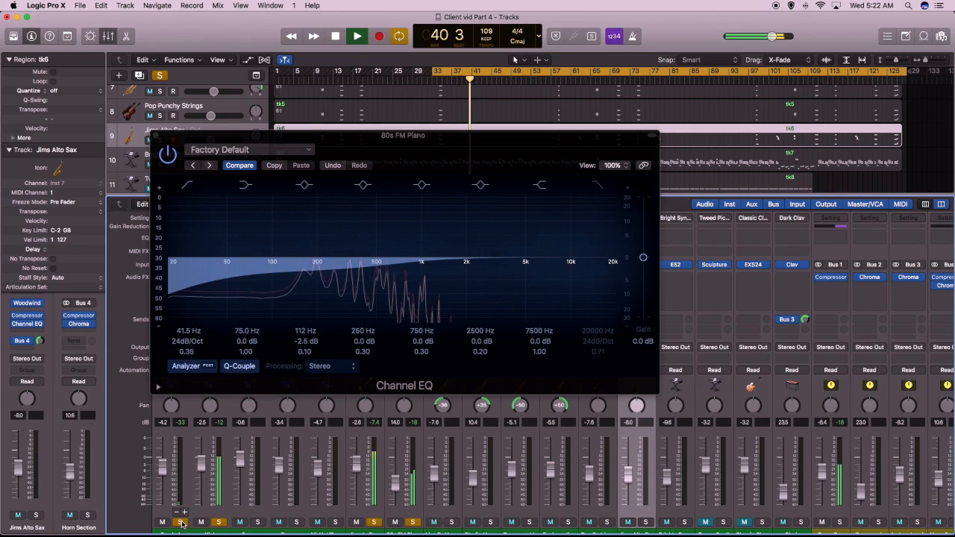
pyautogui.click(182, 523)
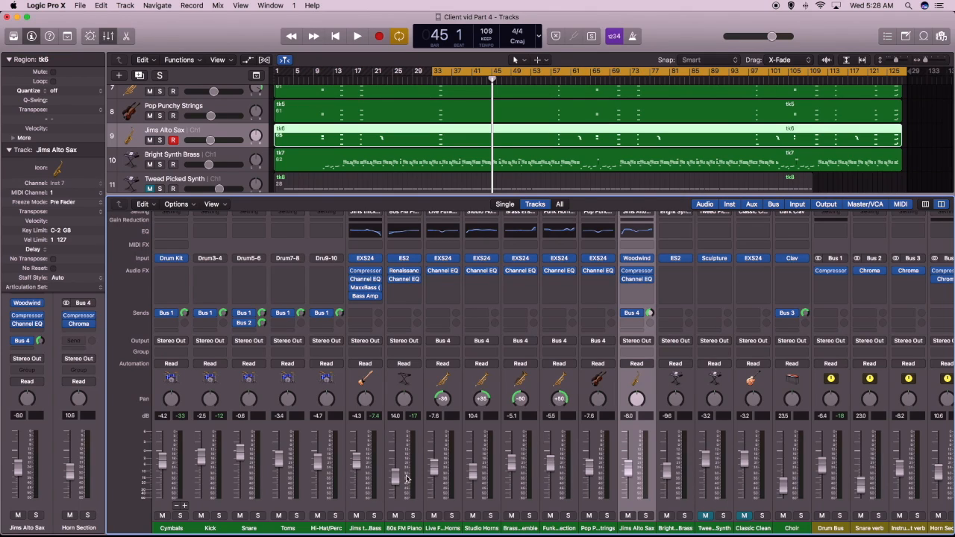
# Play the full mix and lower the Bright Synth Brass volume to -12.0 dB.
pyautogui.press('space')
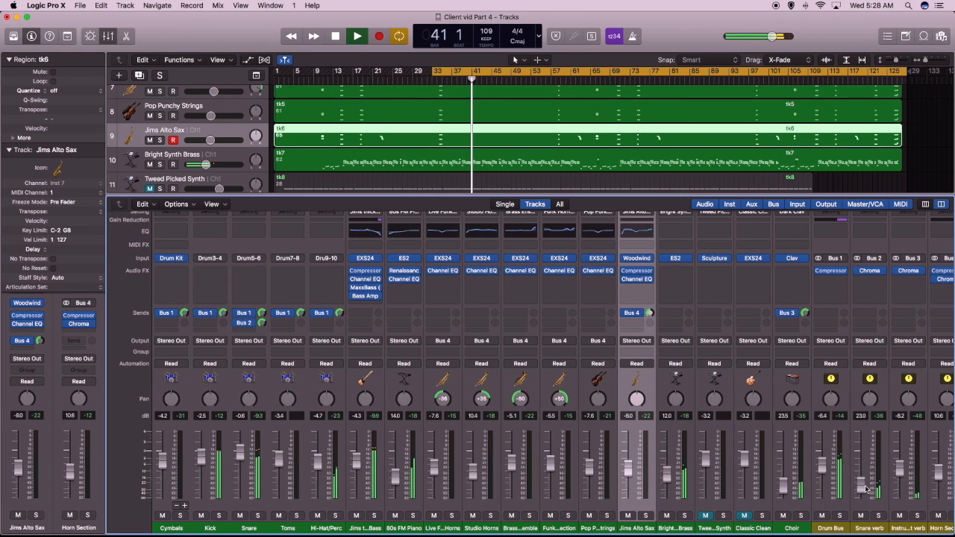
pyautogui.hscroll(2, 865, 485)
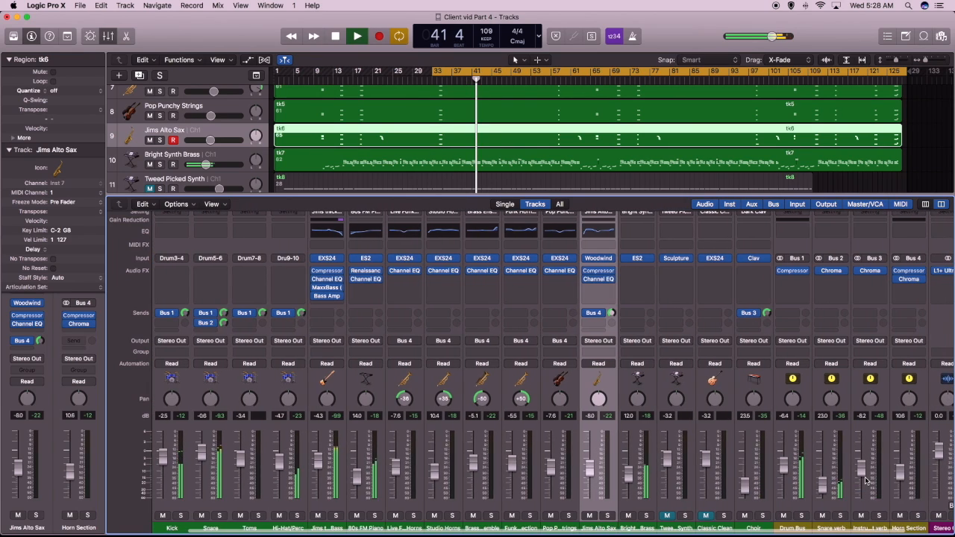
# Play the mix, lower the Kick volume to -4.7 dB and set the bass volume to -3.5 dB.
pyautogui.press('space')
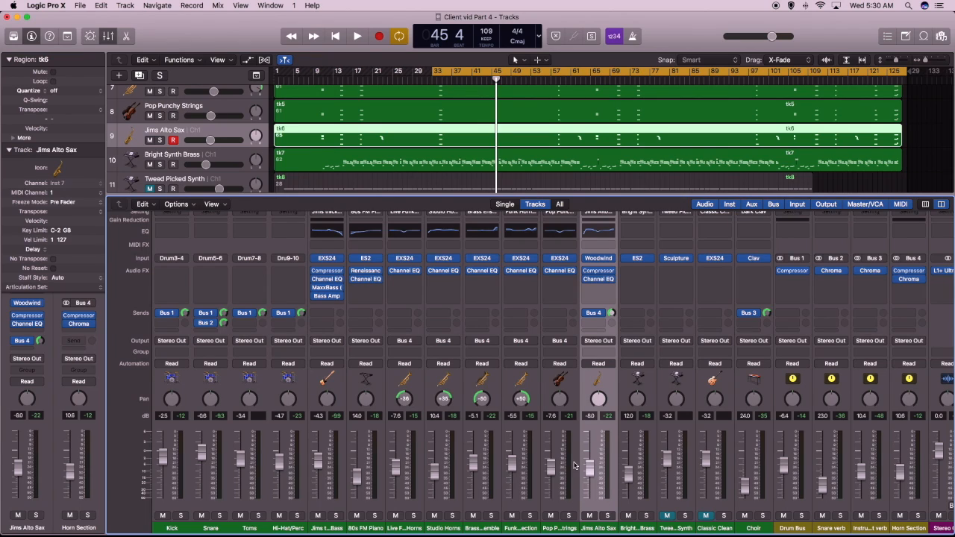
pyautogui.press('space')
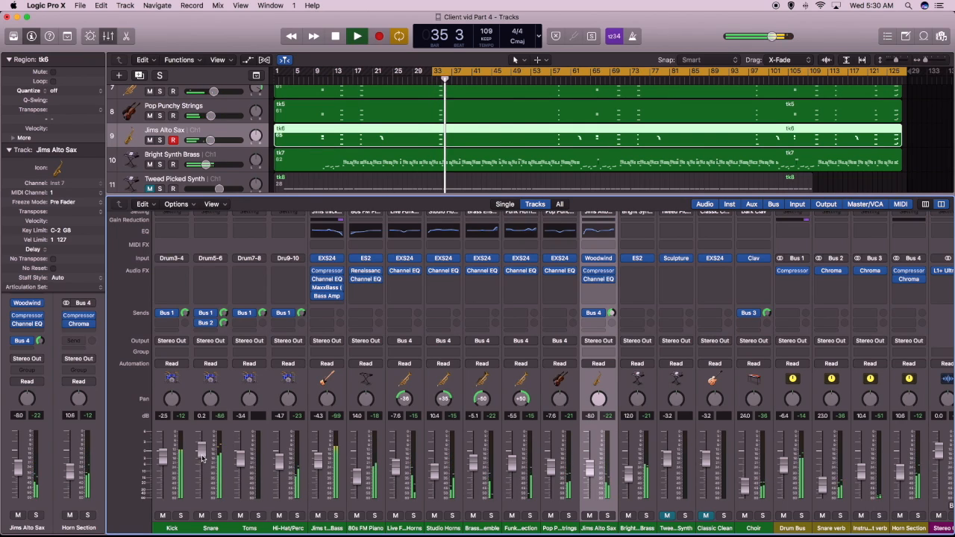
pyautogui.moveTo(164, 457); pyautogui.dragTo(164, 463)
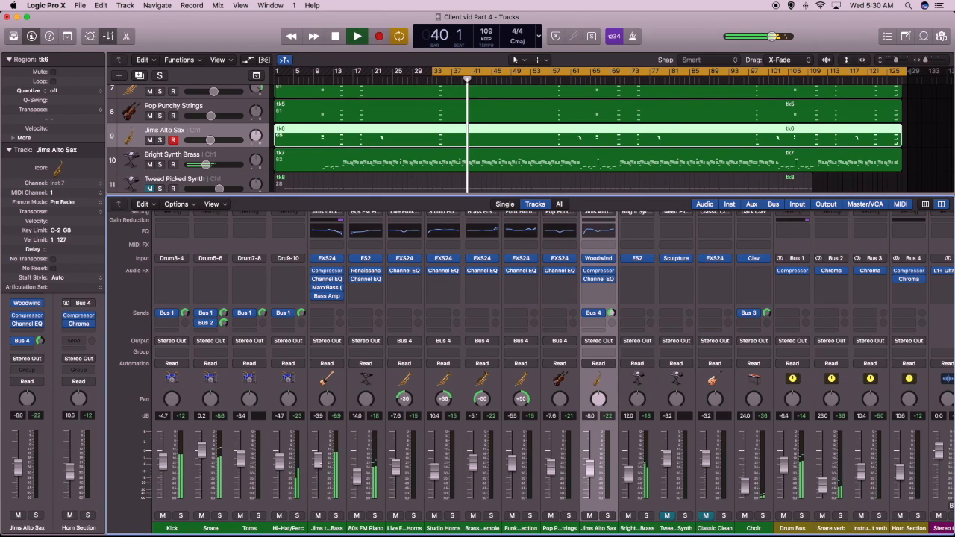
pyautogui.moveTo(321, 467); pyautogui.dragTo(320, 466)
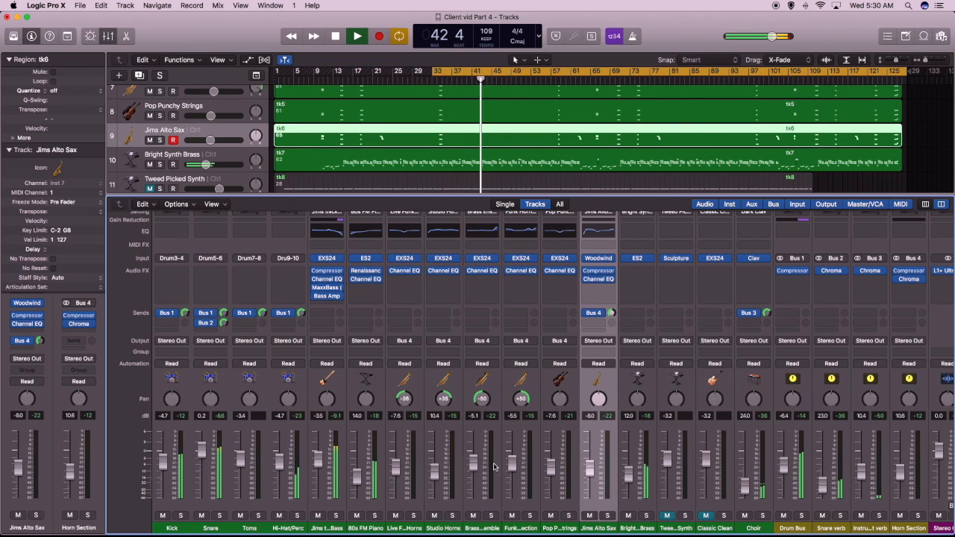
# Audition the SoCal 2 and SoCal 3 snares in the Cymbals track's drum kit and select SoCal 2.
pyautogui.hscroll(-2, 167, 273)
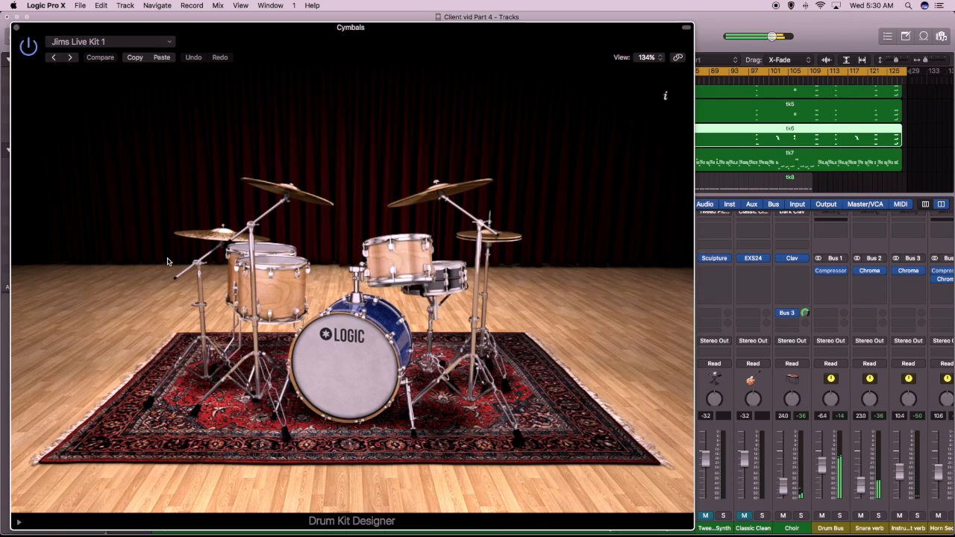
pyautogui.click(171, 258)
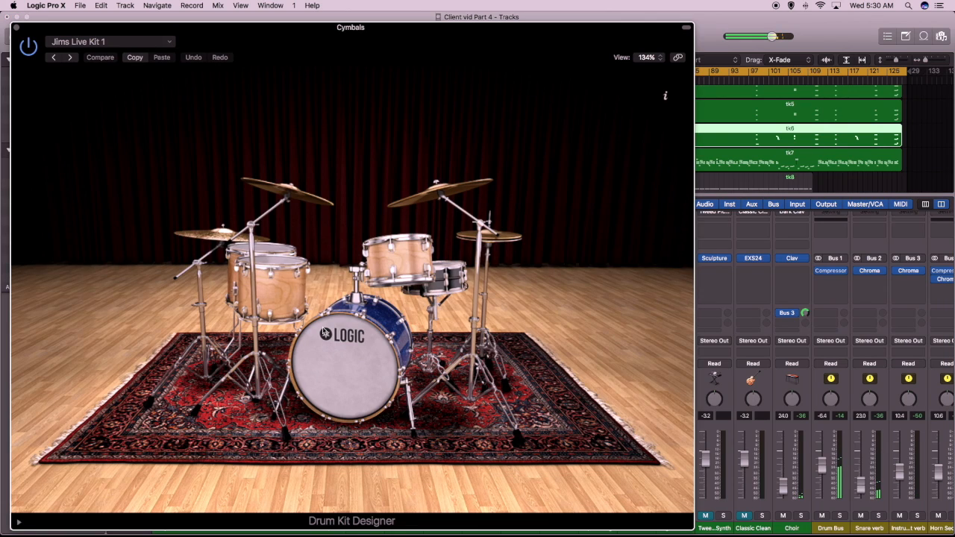
pyautogui.click(444, 275)
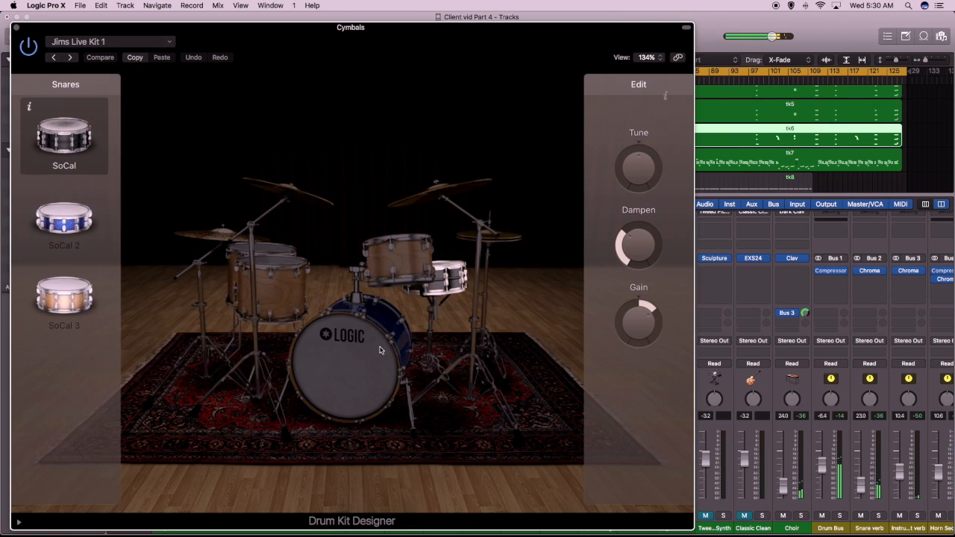
pyautogui.click(54, 217)
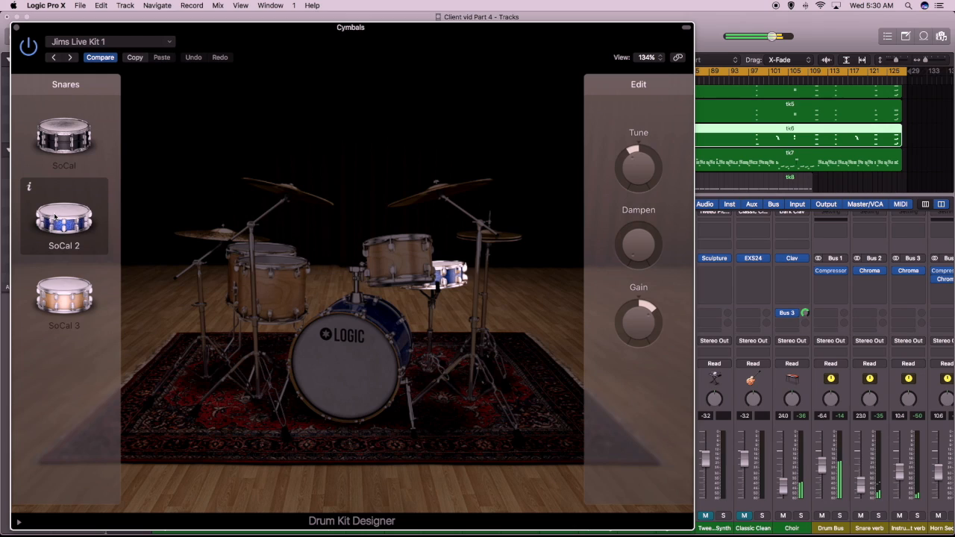
pyautogui.click(72, 298)
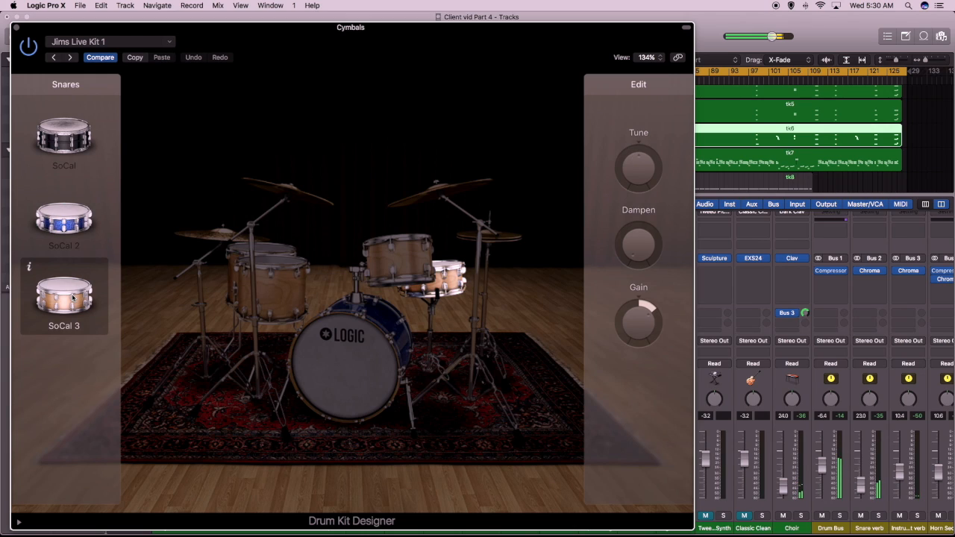
pyautogui.click(73, 226)
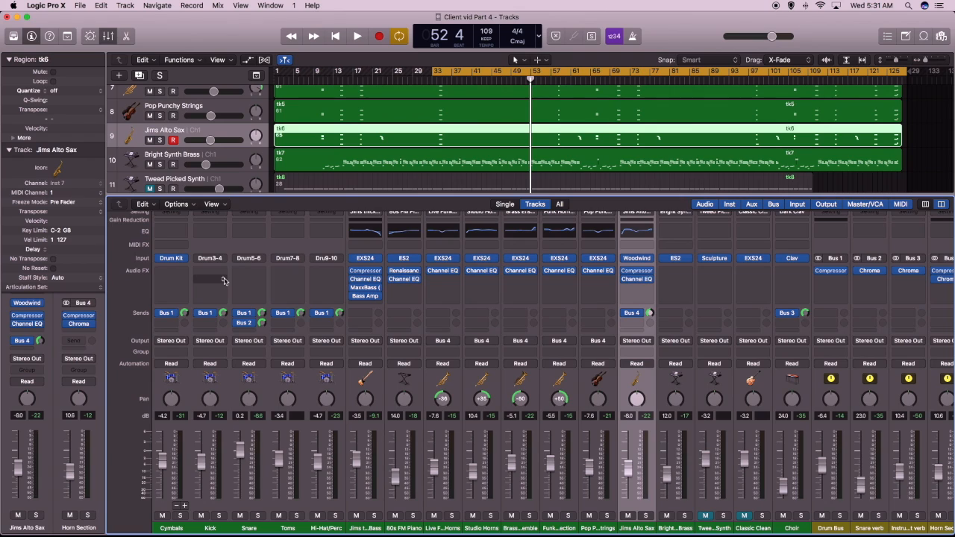
# Play the mix, raise the Kick volume to -1.5 dB and lower the Snare volume to -1.4 dB.
pyautogui.press('space')
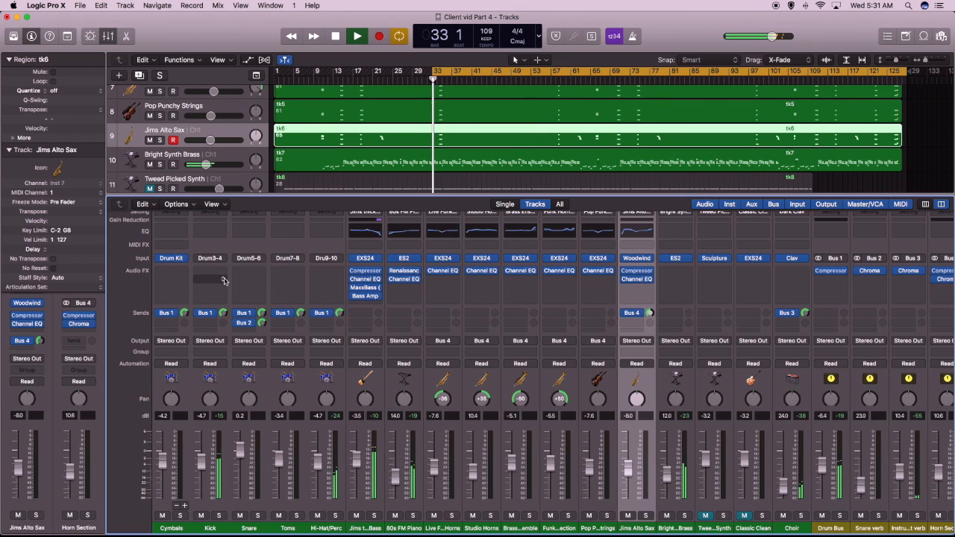
pyautogui.moveTo(239, 454); pyautogui.dragTo(201, 449)
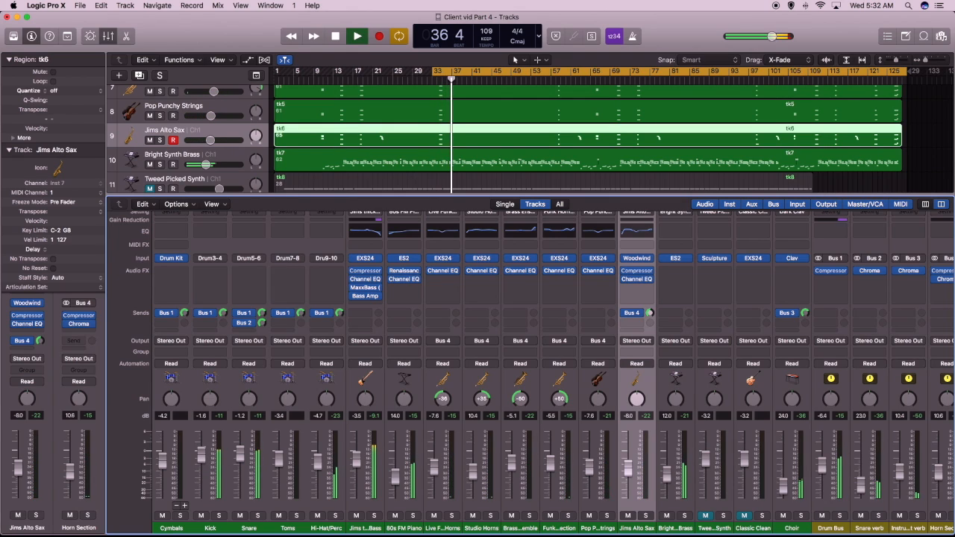
pyautogui.moveTo(200, 455); pyautogui.dragTo(201, 454)
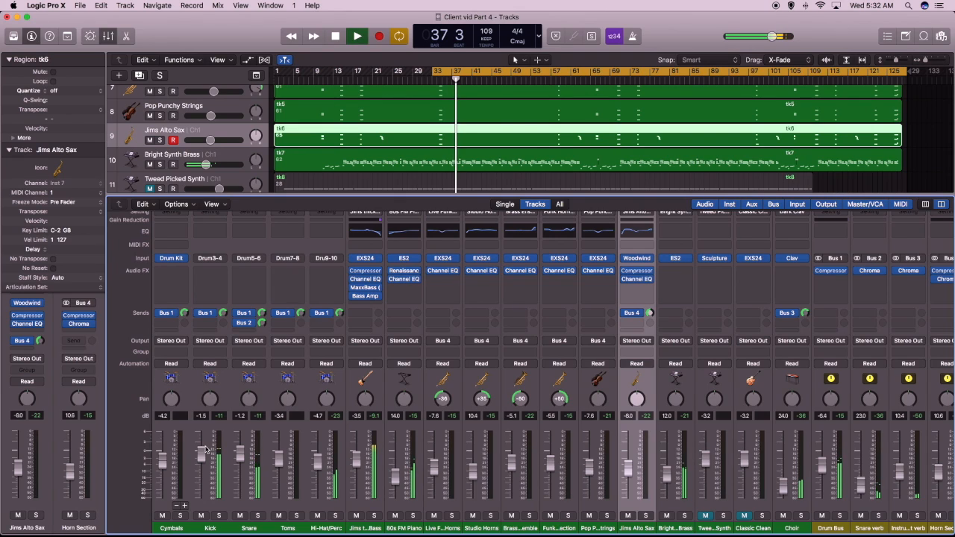
pyautogui.moveTo(245, 461); pyautogui.dragTo(242, 466)
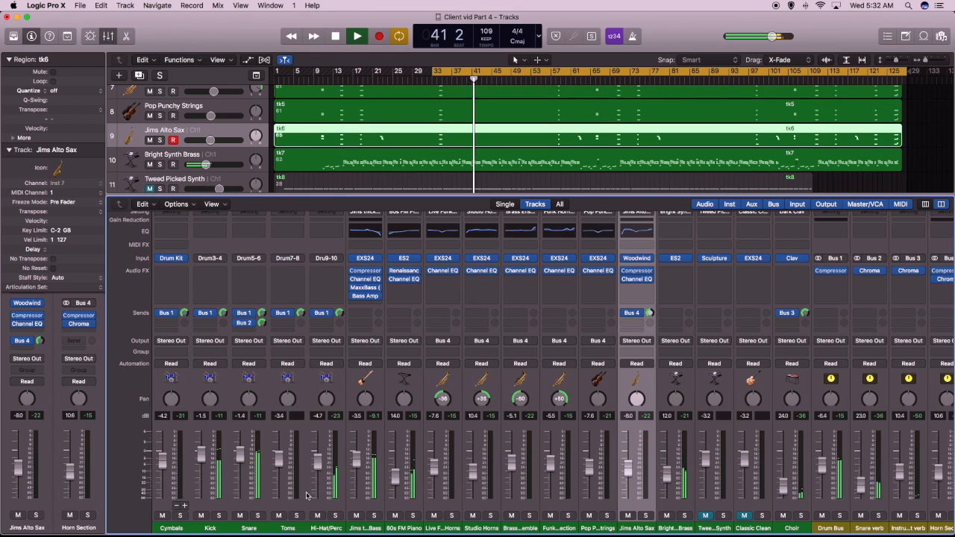
# Load the user channel strip setting Jims Mastering bus chain on the Stereo Out channel.
pyautogui.hscroll(1, 506, 472)
pyautogui.hscroll(1, 506, 473)
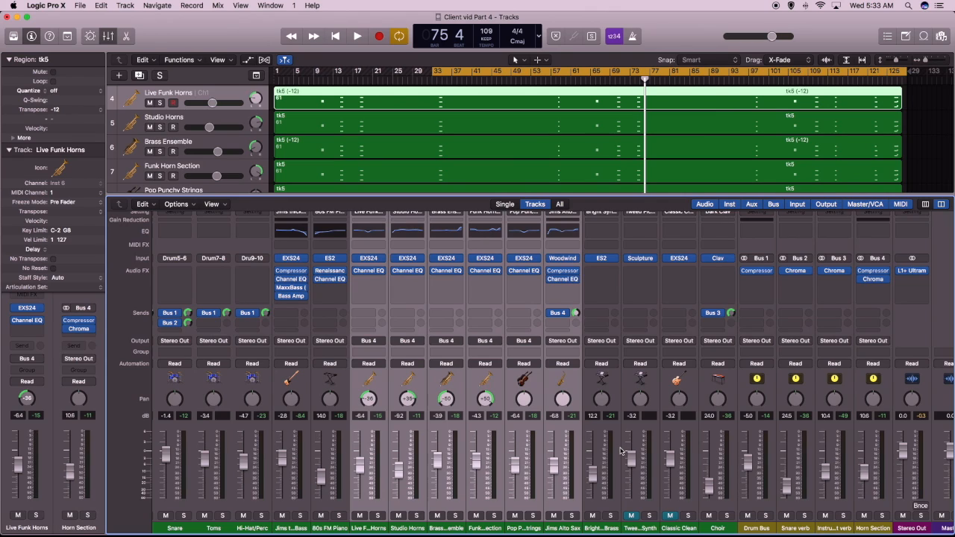
pyautogui.hscroll(2, 705, 396)
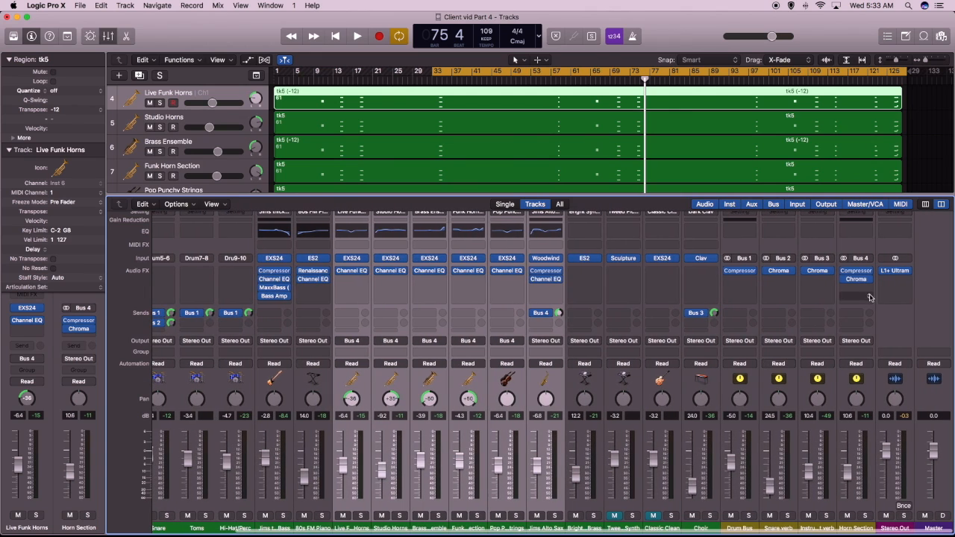
pyautogui.scroll(1, 869, 299)
pyautogui.scroll(-1, 870, 299)
pyautogui.click(818, 218)
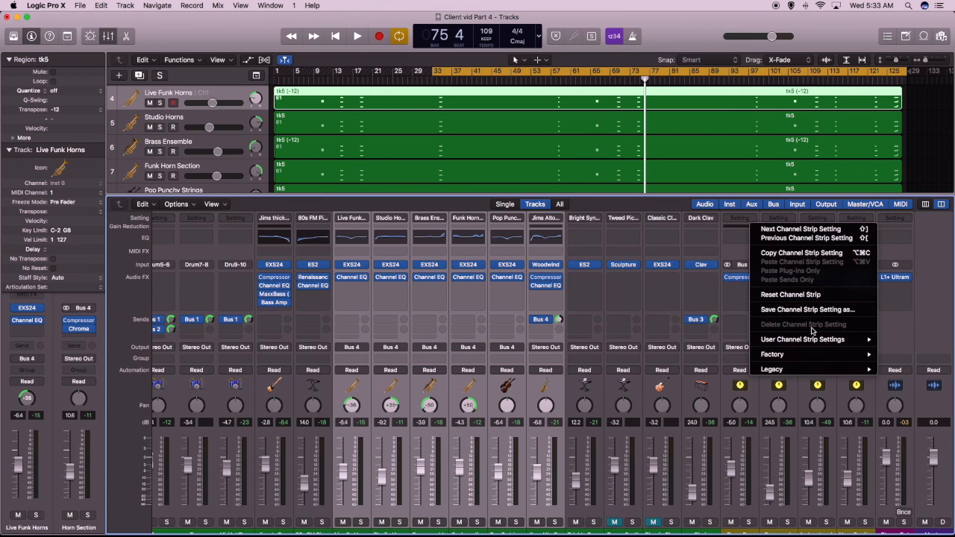
pyautogui.moveTo(809, 344)
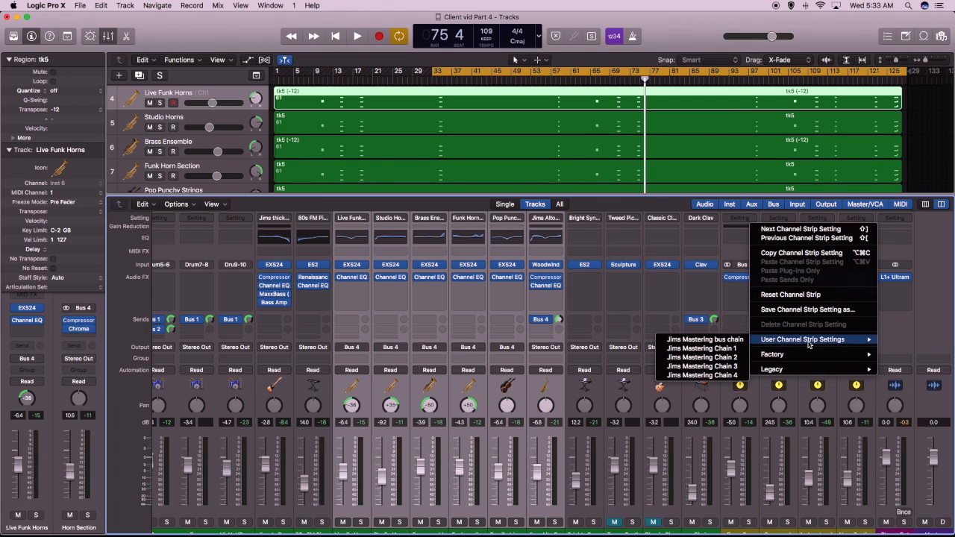
pyautogui.click(709, 341)
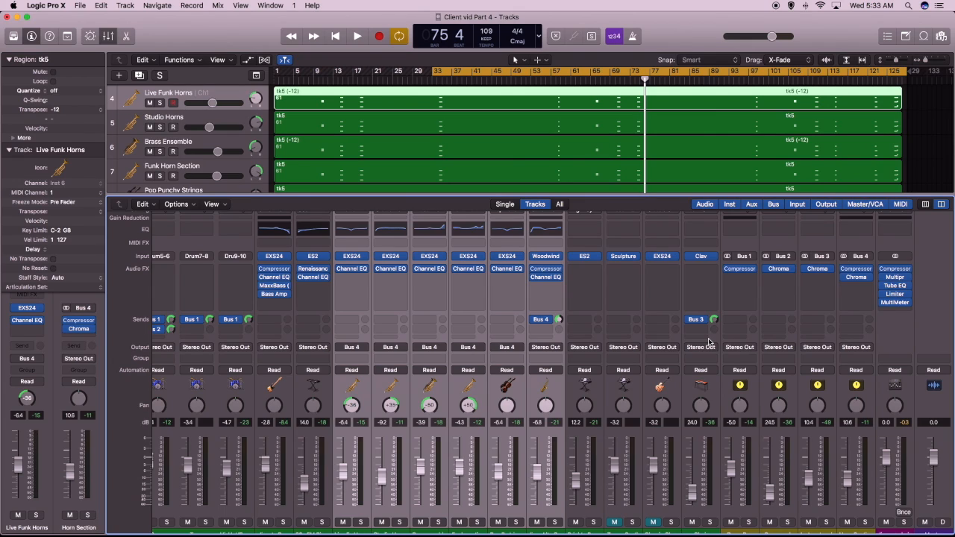
# Play the mix through the mastering chain and set the Choir volume to -24.5 dB.
pyautogui.press('space')
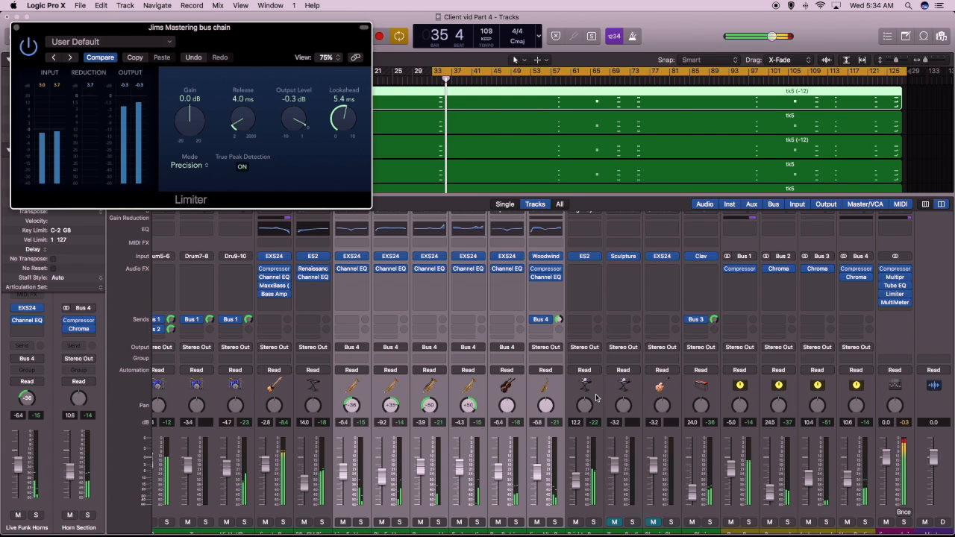
pyautogui.scroll(-1, 806, 485)
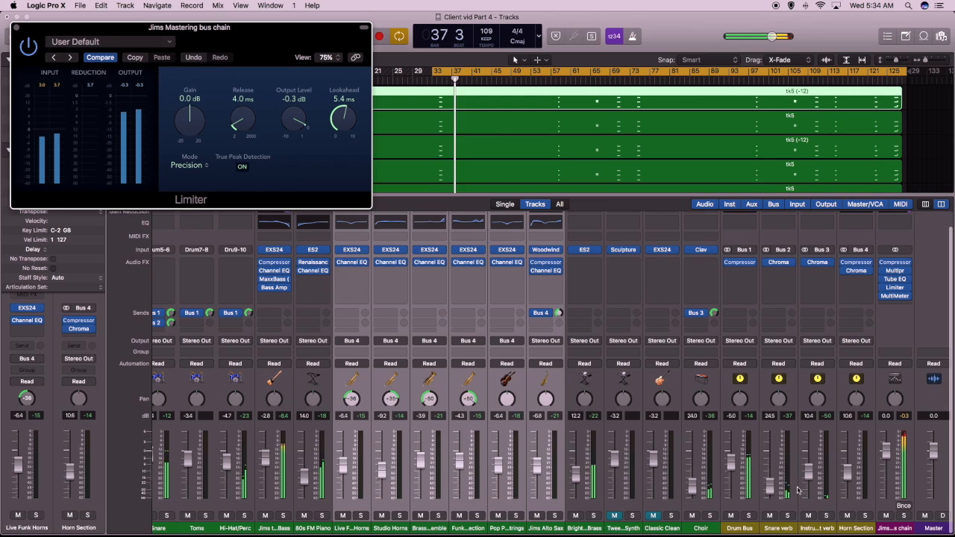
pyautogui.moveTo(698, 491); pyautogui.dragTo(693, 487)
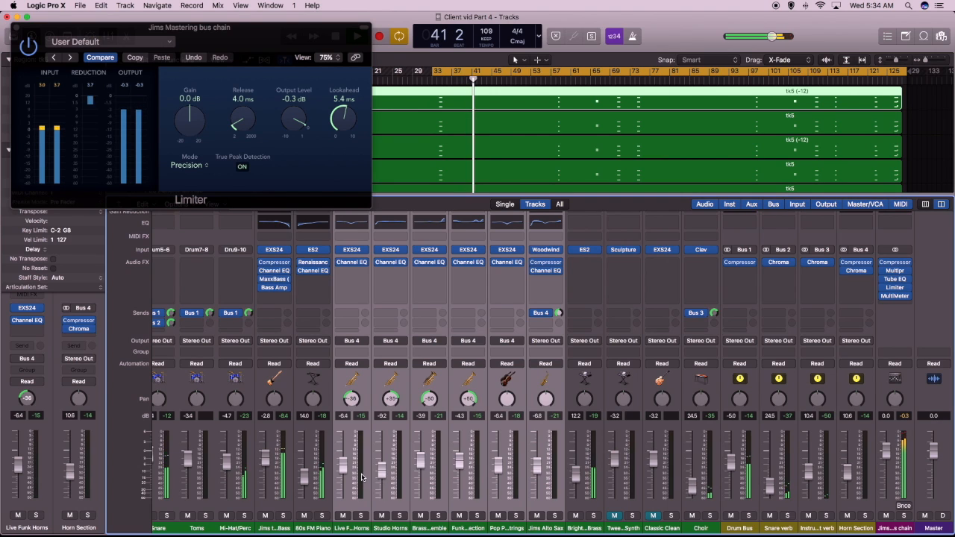
pyautogui.hscroll(-3, 217, 457)
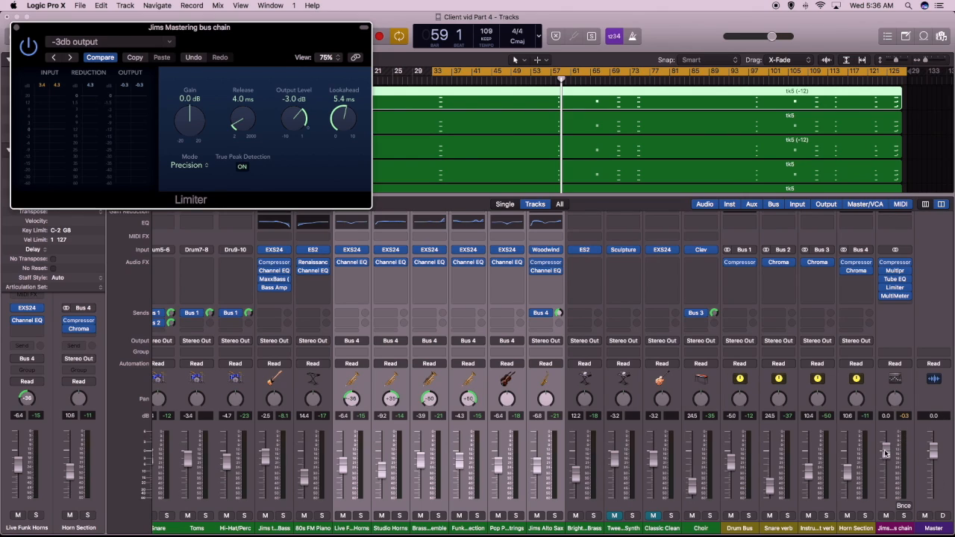
# Play the mix, lower the Choir volume to -28.5 dB and add a Channel EQ to the Choir channel.
pyautogui.press('space')
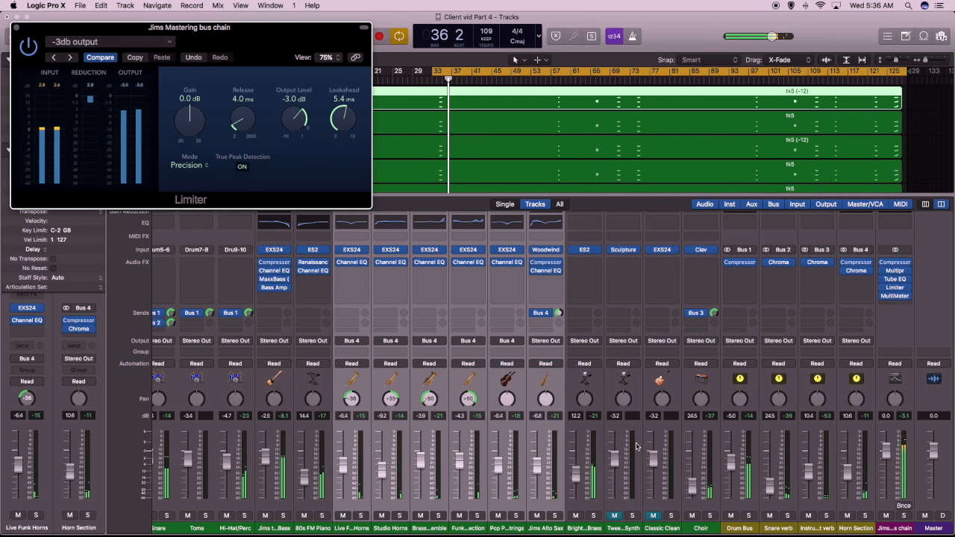
pyautogui.moveTo(692, 488); pyautogui.dragTo(693, 490)
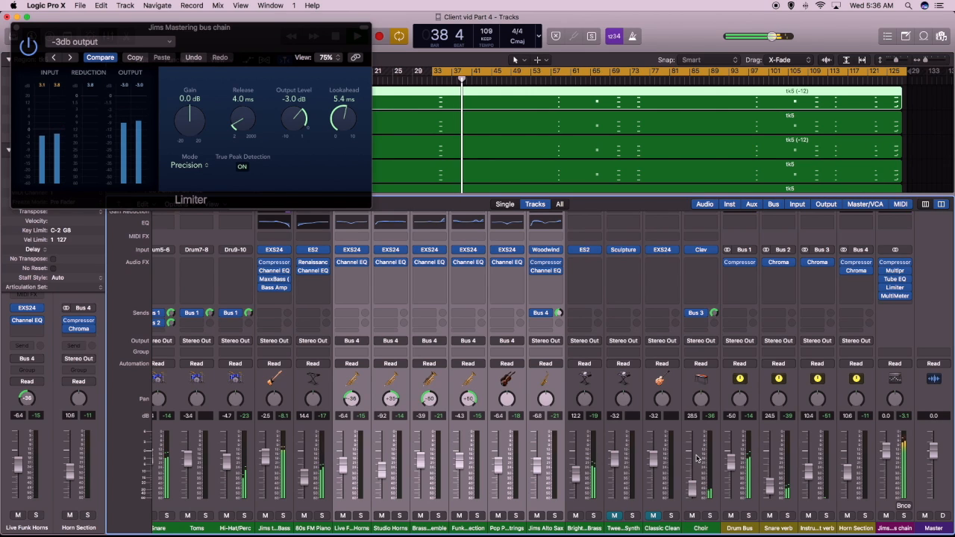
pyautogui.scroll(2, 700, 291)
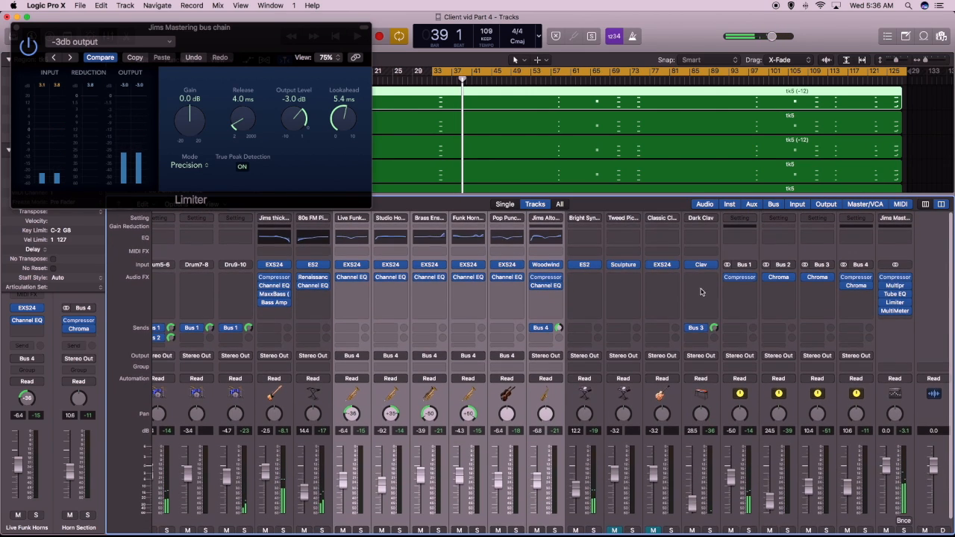
pyautogui.click(709, 237)
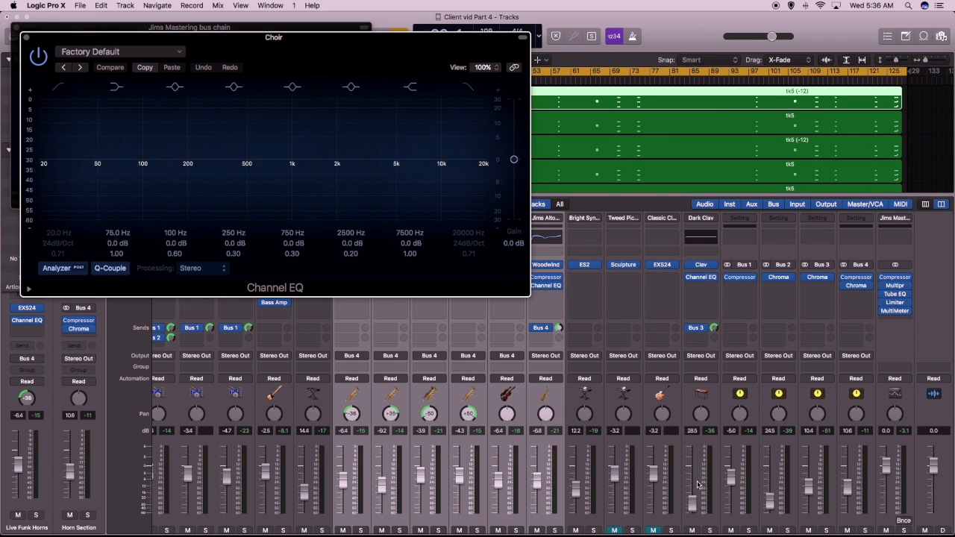
# Raise the Choir volume to -19.5 dB.
pyautogui.scroll(-1, 695, 476)
pyautogui.scroll(-1, 694, 476)
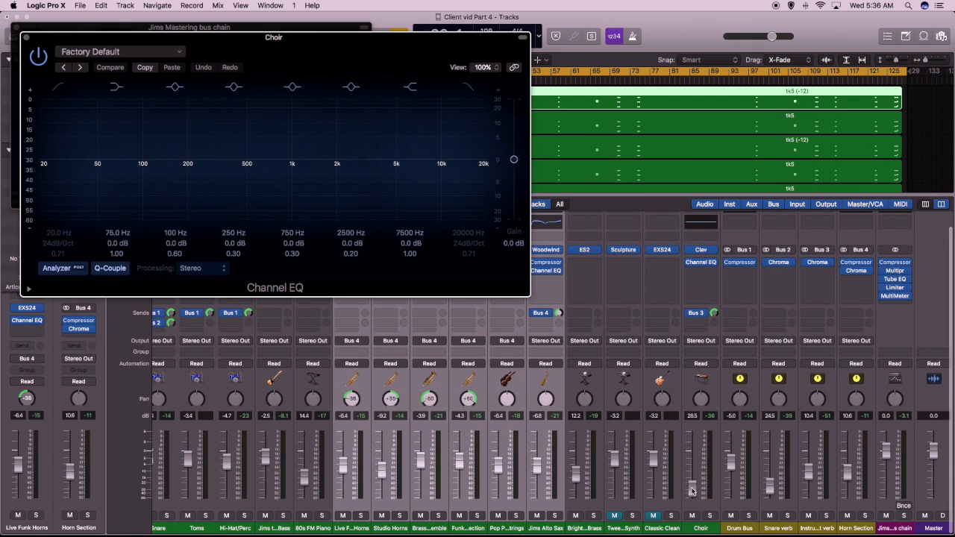
pyautogui.moveTo(693, 491); pyautogui.dragTo(692, 482)
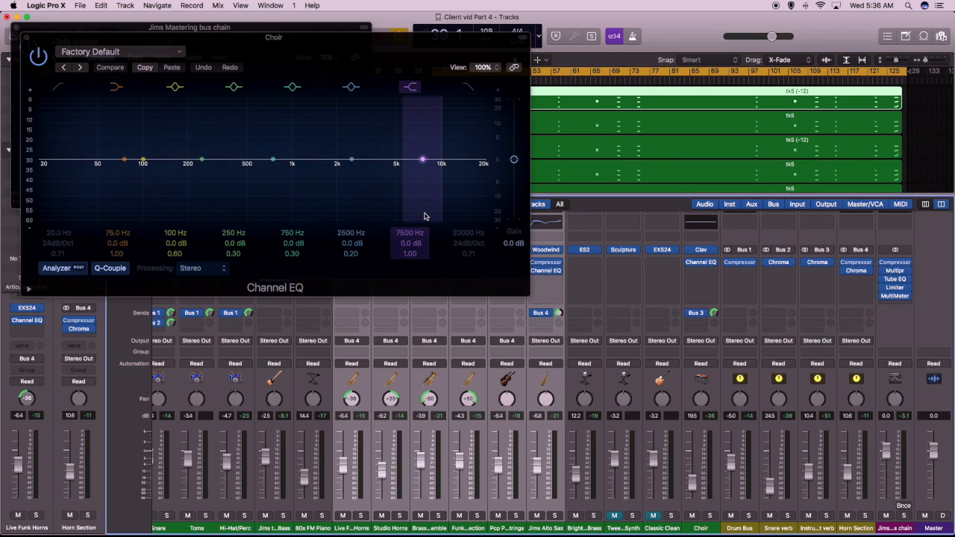
# During playback, move the Choir EQ's high shelf to 11400 Hz and dip the 2500 Hz band to -2.5 dB at 1820 Hz.
pyautogui.press('space')
pyautogui.moveTo(423, 160); pyautogui.dragTo(451, 160)
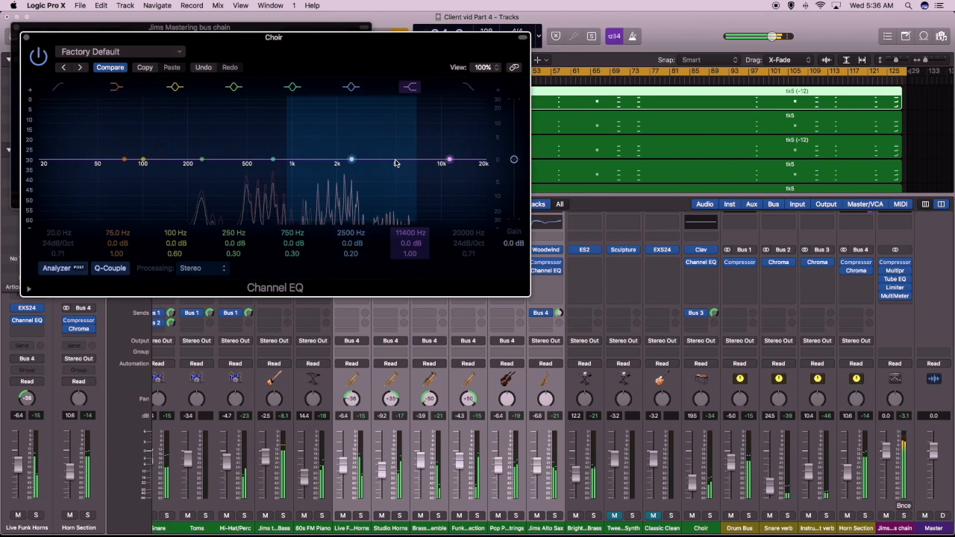
pyautogui.moveTo(354, 160); pyautogui.dragTo(332, 170)
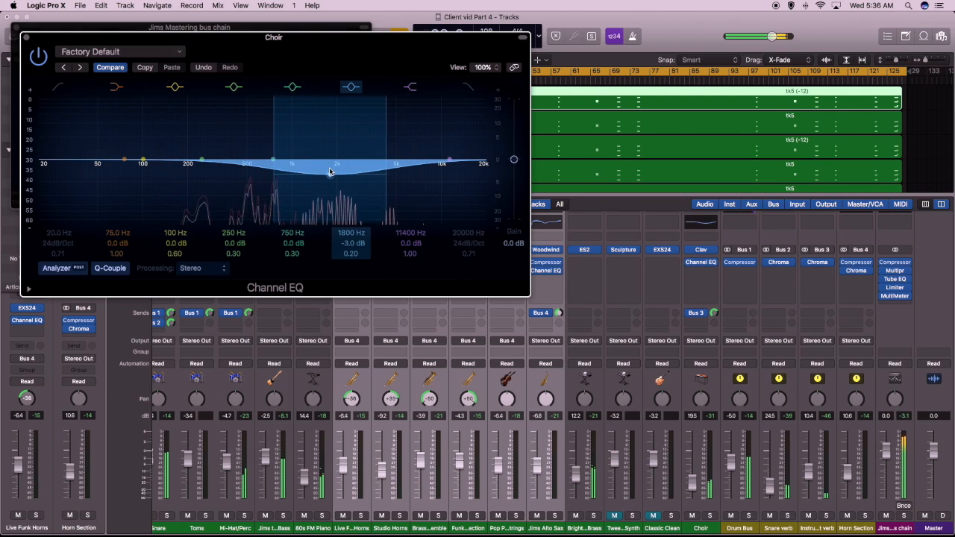
# Solo the Choir and narrow its EQ dip to Q 1.50, placing it at 2300 Hz and -5.0 dB.
pyautogui.click(709, 515)
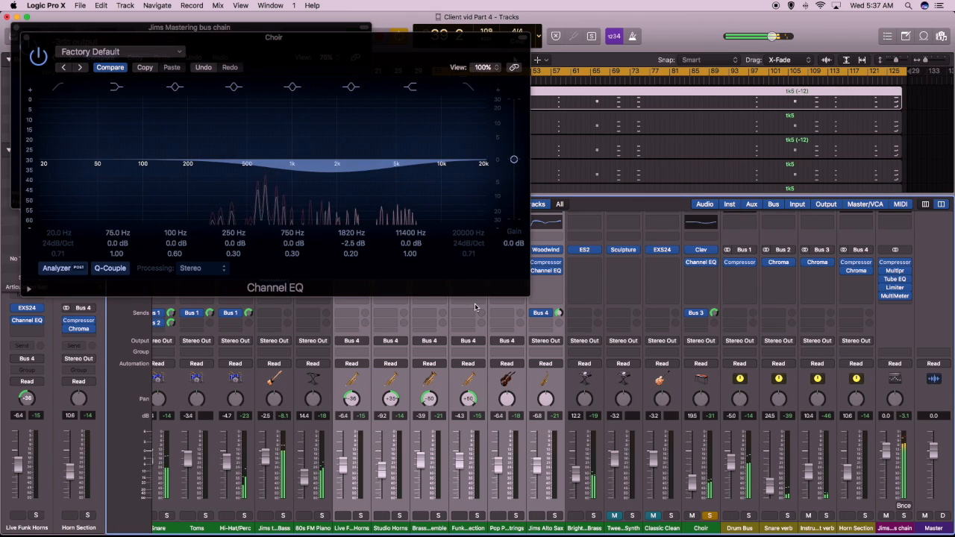
pyautogui.moveTo(274, 138); pyautogui.dragTo(291, 137)
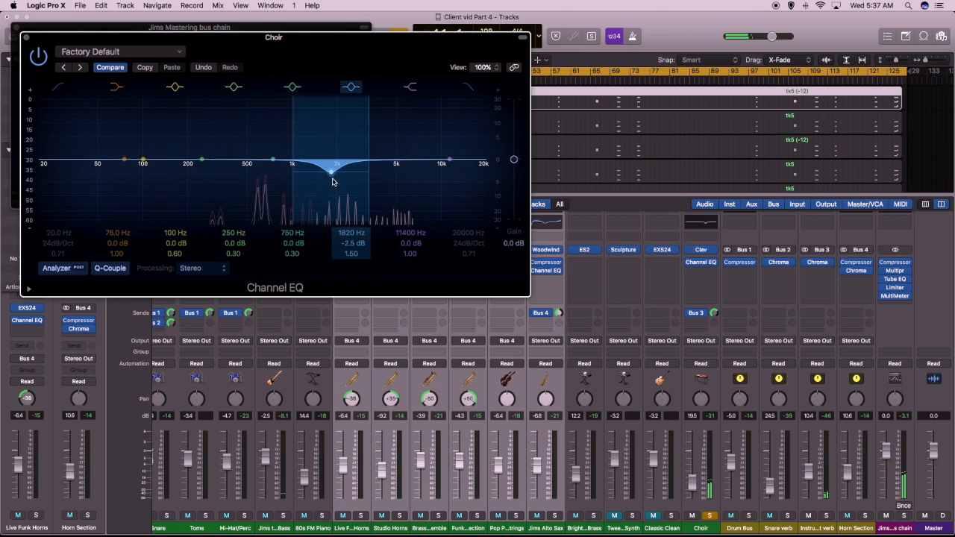
pyautogui.moveTo(333, 181); pyautogui.dragTo(346, 187)
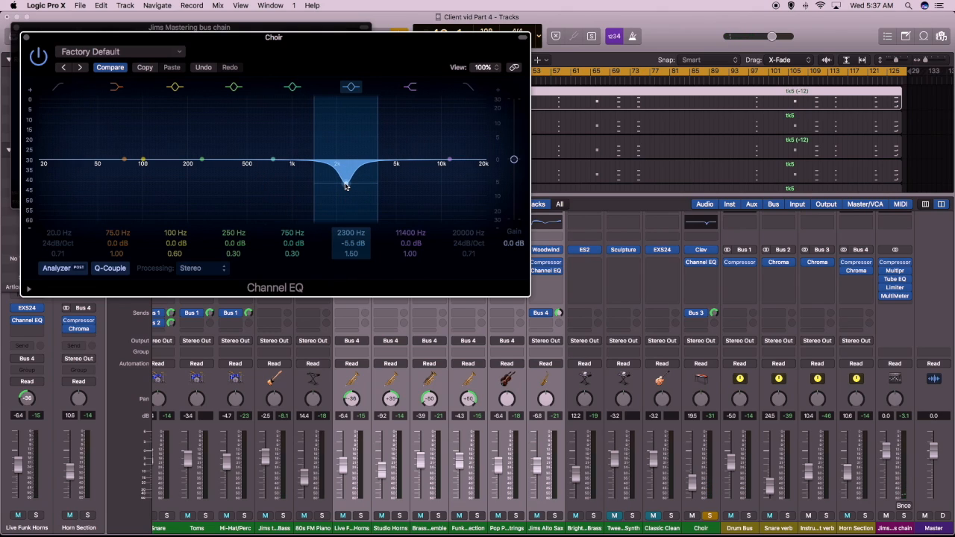
# Enable the Choir EQ's low and high cuts and shape dips of -4.0 dB at 680 Hz and -6.0 dB at 1900 Hz, Q 0.54.
pyautogui.click(470, 88)
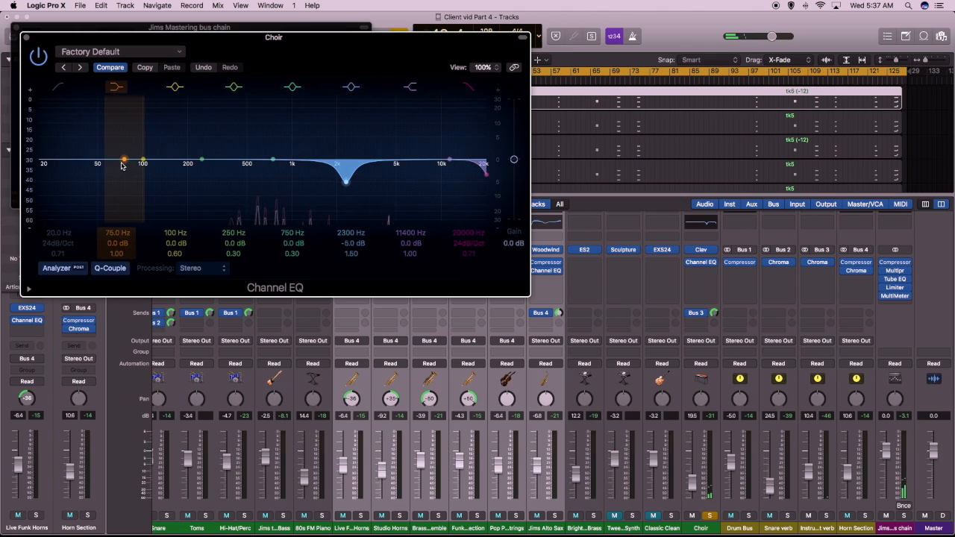
pyautogui.click(58, 87)
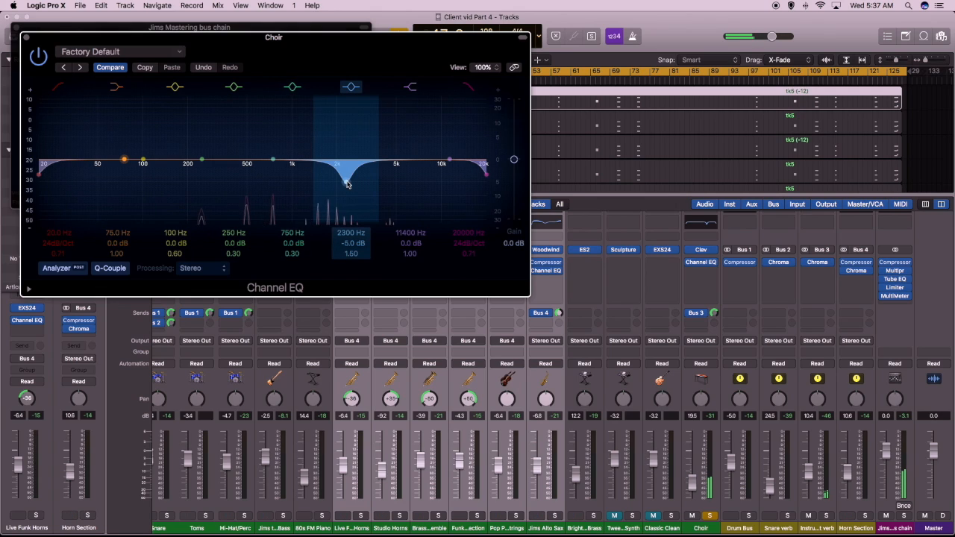
pyautogui.moveTo(271, 163)
pyautogui.mouseDown()
pyautogui.moveTo(255, 167)
pyautogui.moveTo(265, 173)
pyautogui.mouseUp()
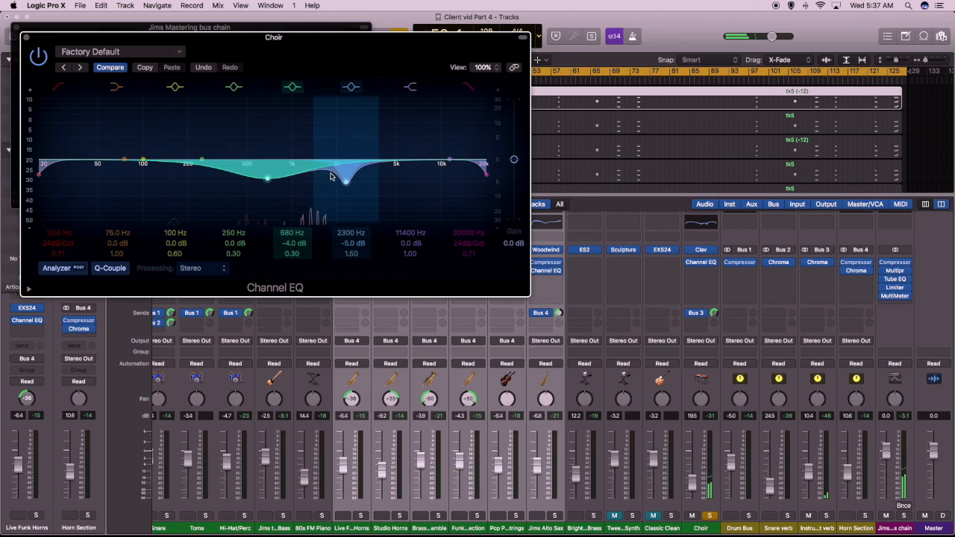
pyautogui.moveTo(342, 185); pyautogui.dragTo(374, 182)
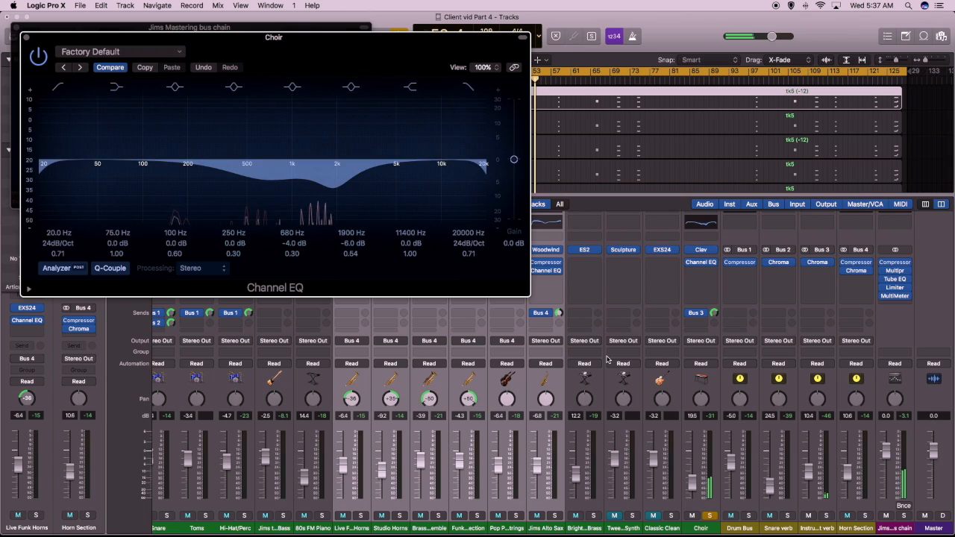
# Unsolo the Choir and set its volume to -23.5 dB against the full mix.
pyautogui.click(710, 516)
pyautogui.click(710, 516)
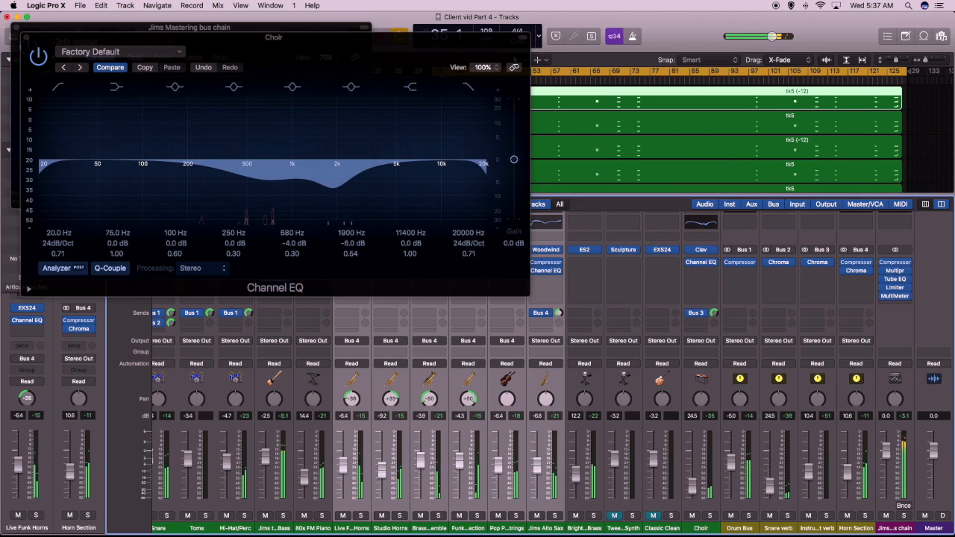
pyautogui.moveTo(692, 492); pyautogui.dragTo(692, 490)
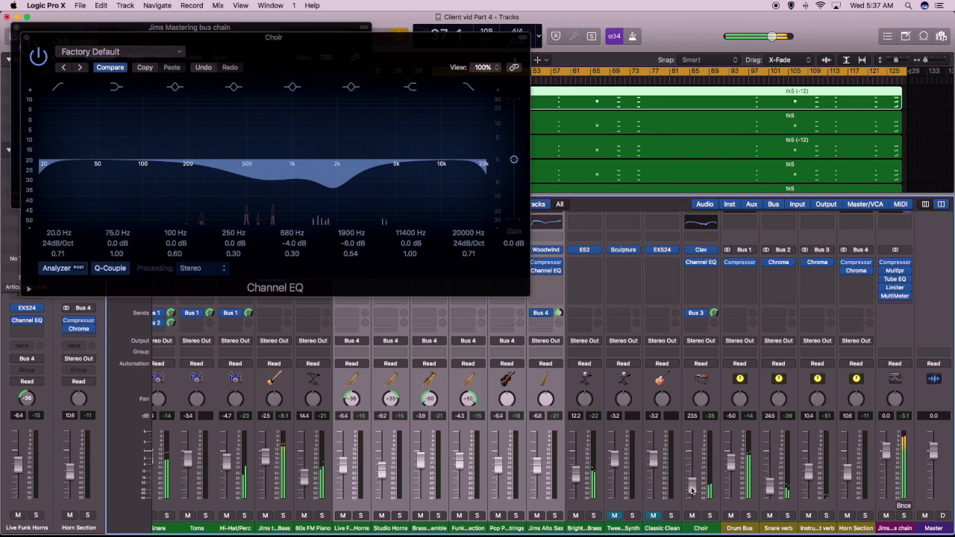